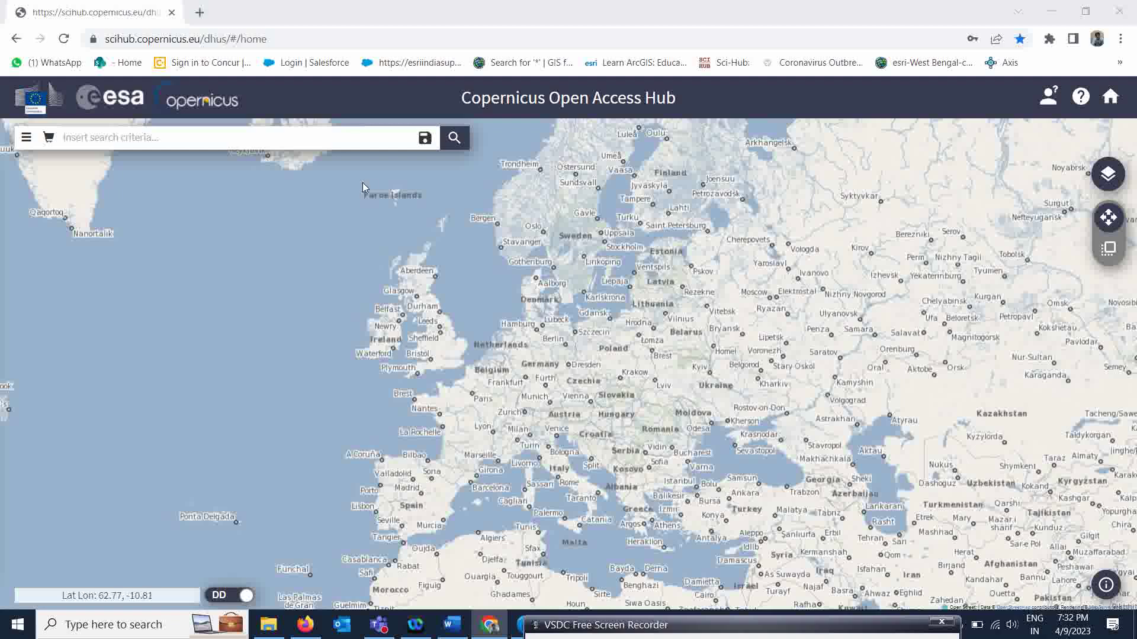
Step: Pan the map east from Europe to South Asia and zoom in on Kolkata's Bay of Bengal coast
drag(1009, 477, 616, 367)
drag(655, 509, 587, 392)
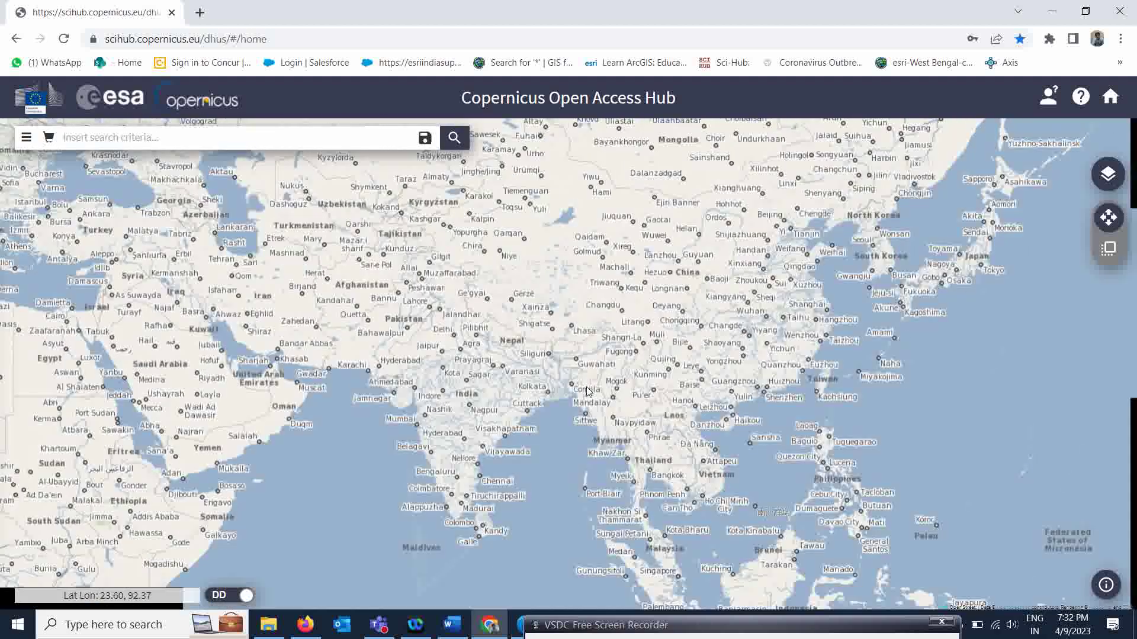
scroll(588, 392, up, 3)
scroll(590, 423, down, 1)
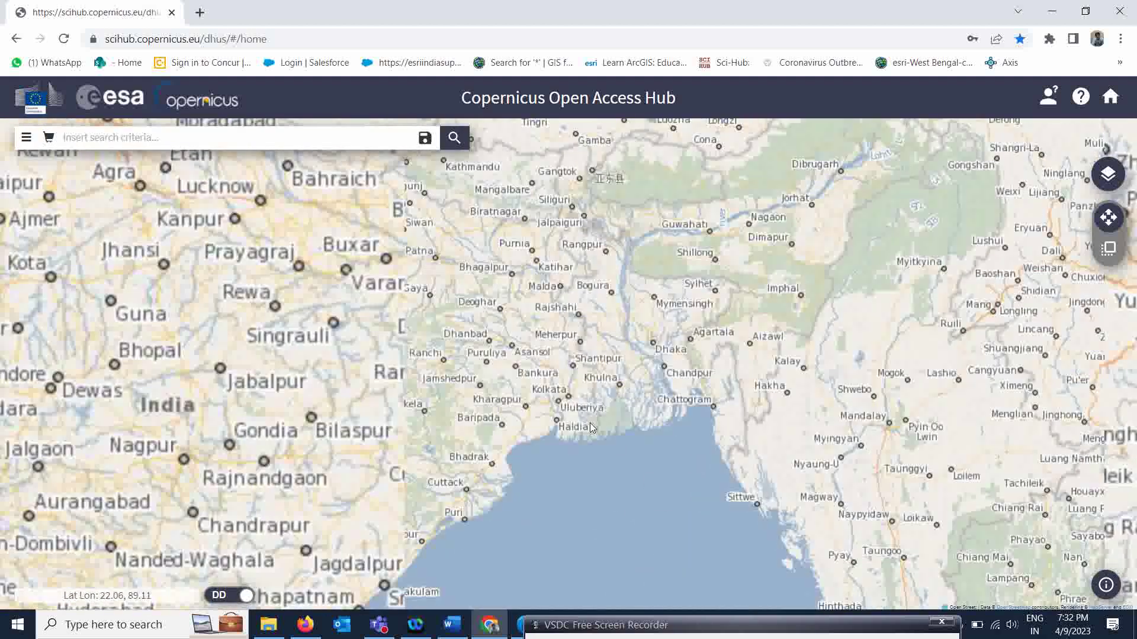
scroll(588, 423, up, 3)
scroll(589, 397, down, 1)
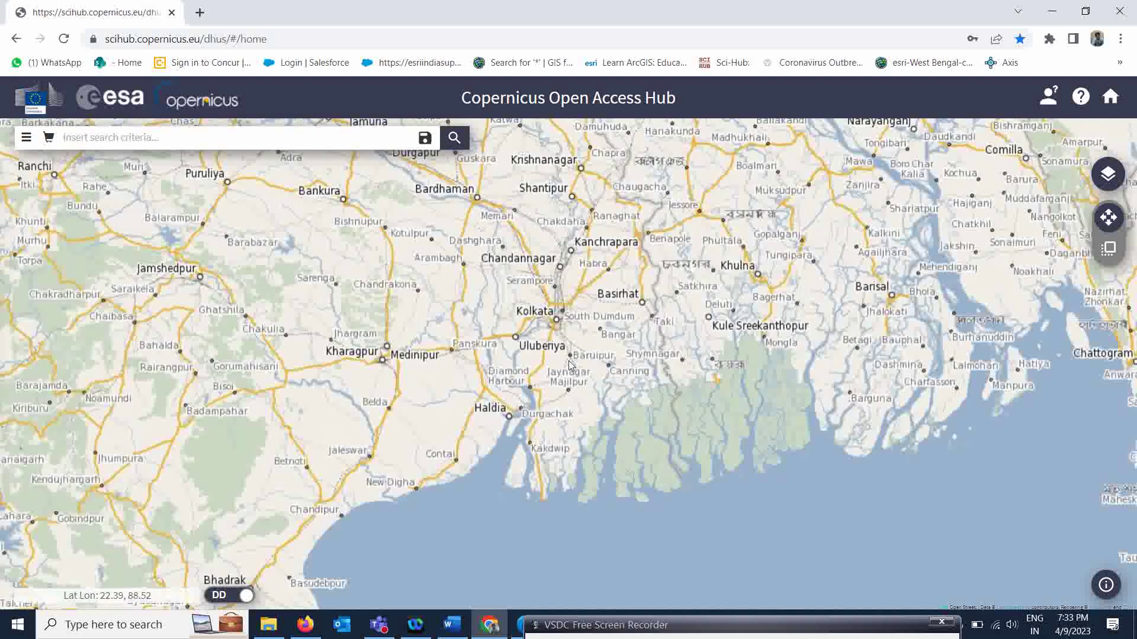
scroll(565, 358, down, 1)
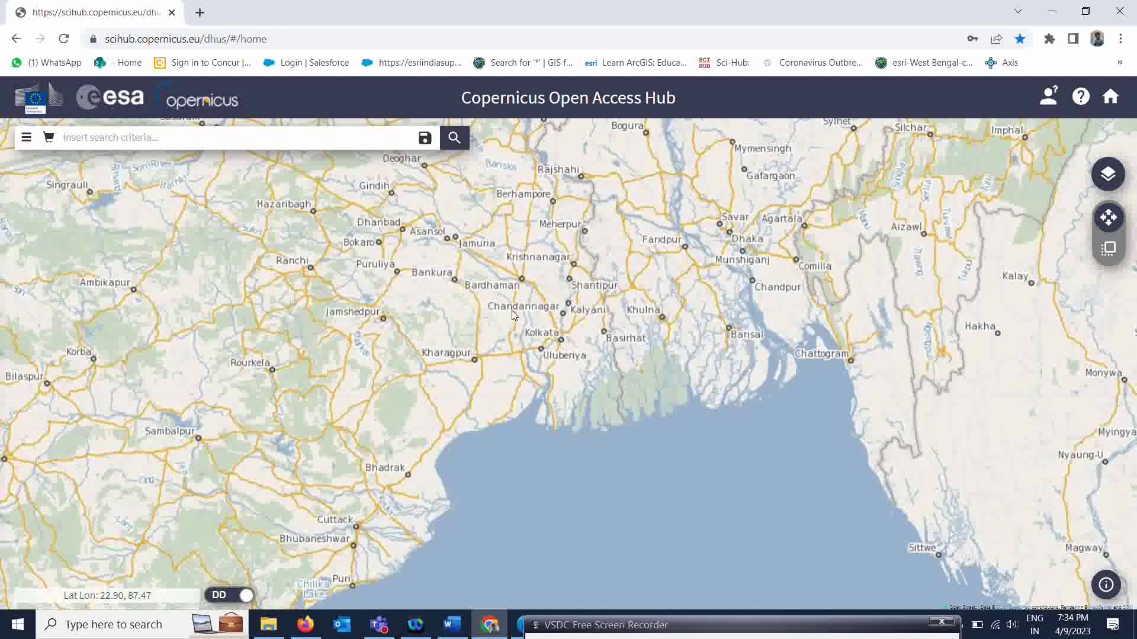
Step: Draw a rectangular search area over Kolkata, Khulna and the delta coast south of them
click(1101, 252)
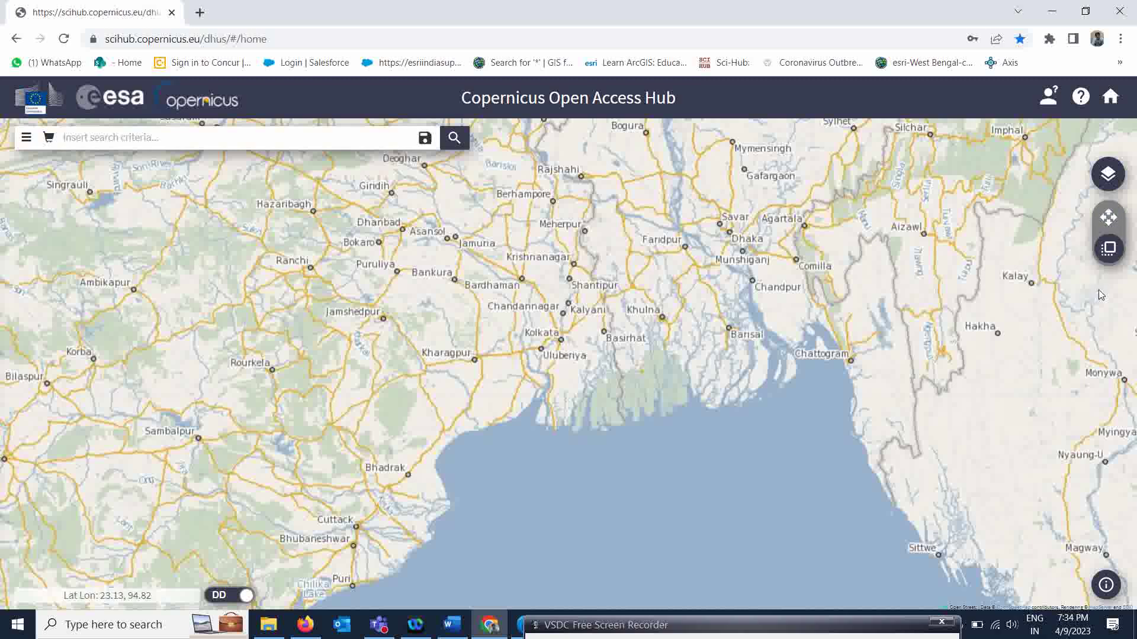
drag(465, 258, 697, 447)
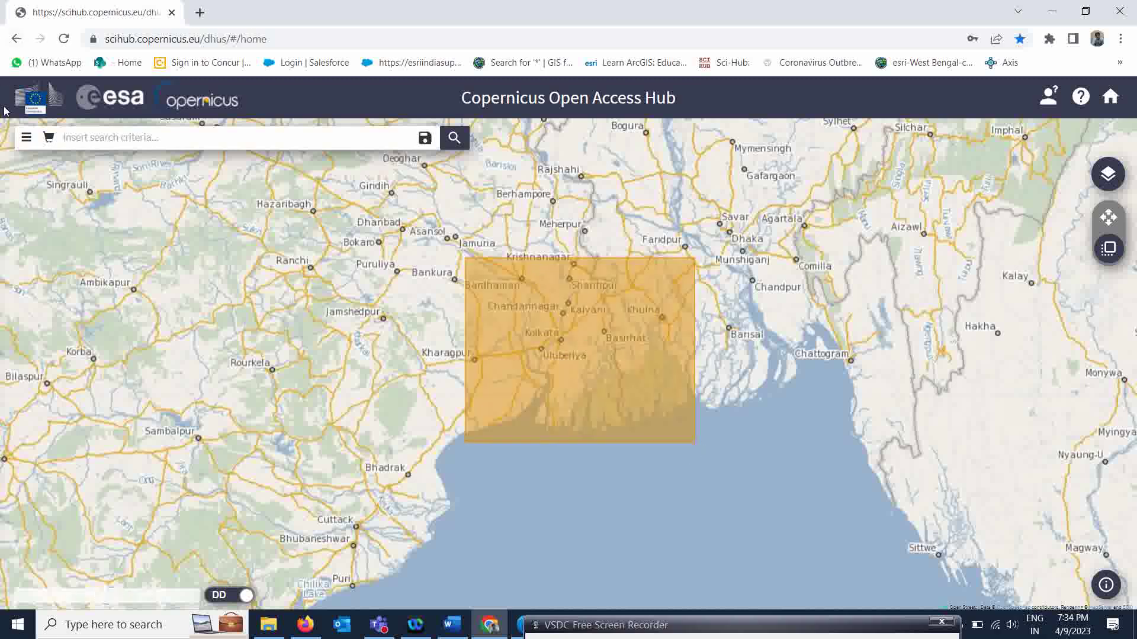
Step: Open Advanced Search, keep descending sort order, and set the sensing start date to 2021/05/01
click(25, 141)
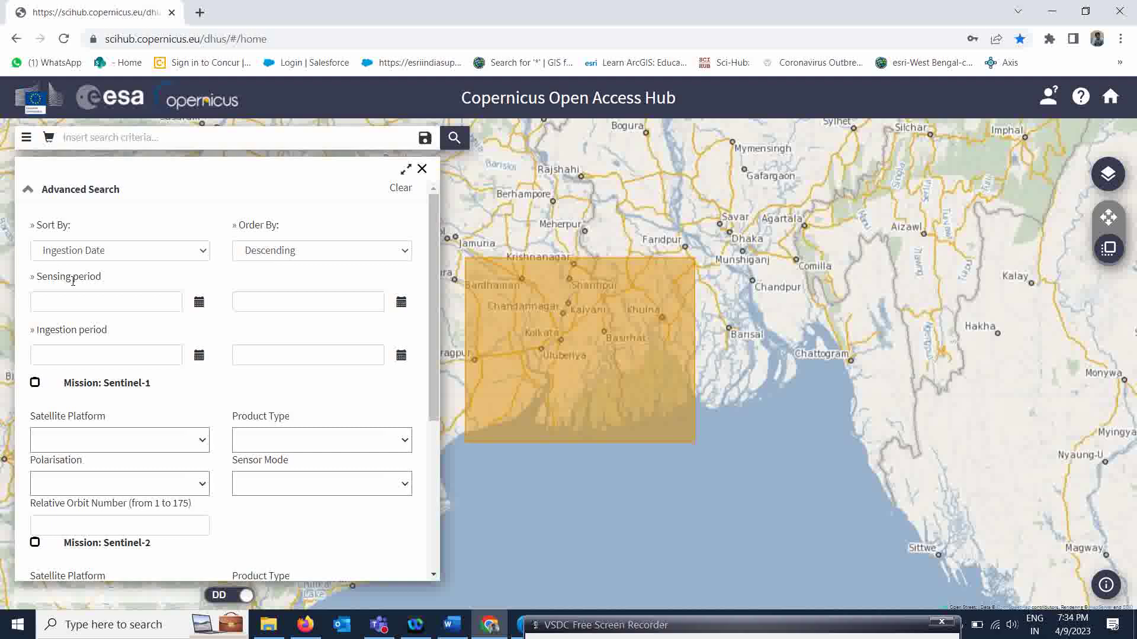
click(328, 255)
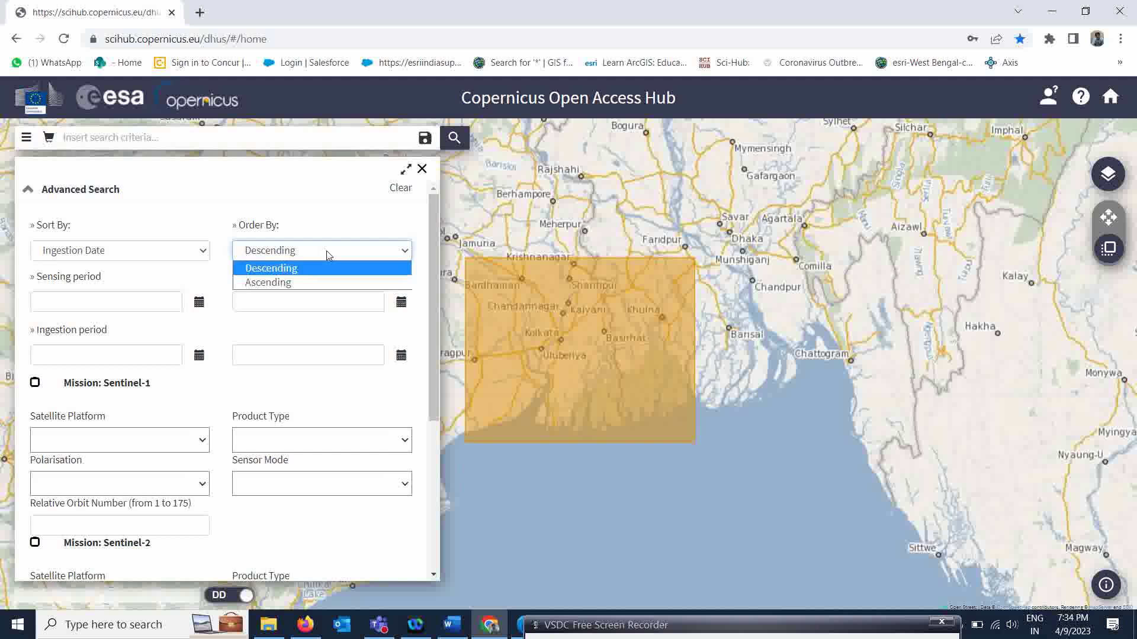
click(327, 255)
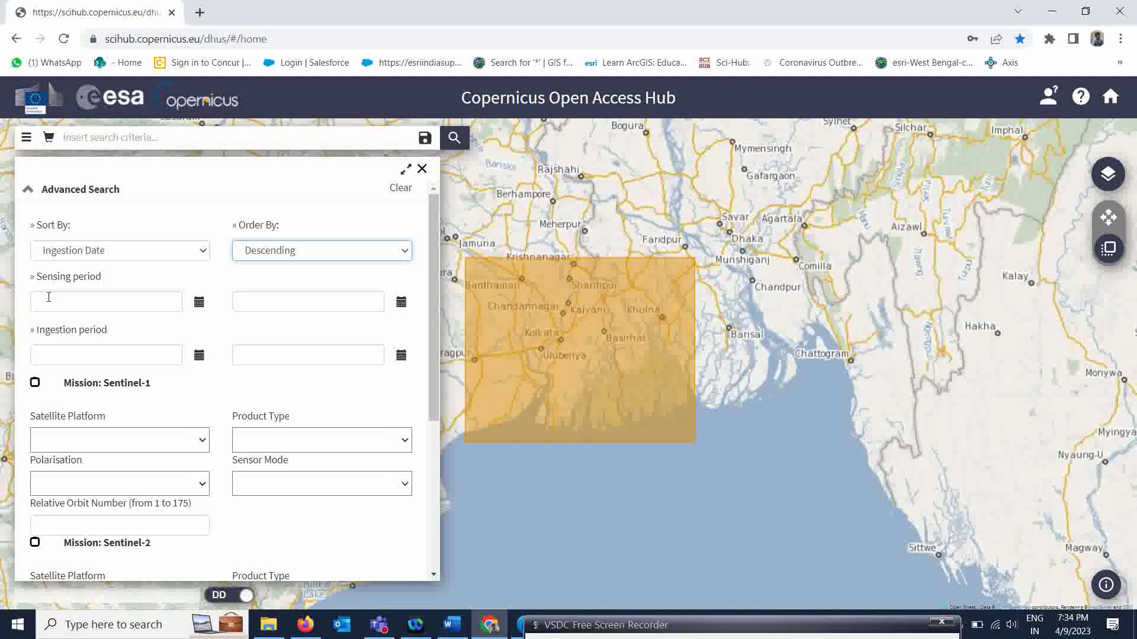
click(201, 309)
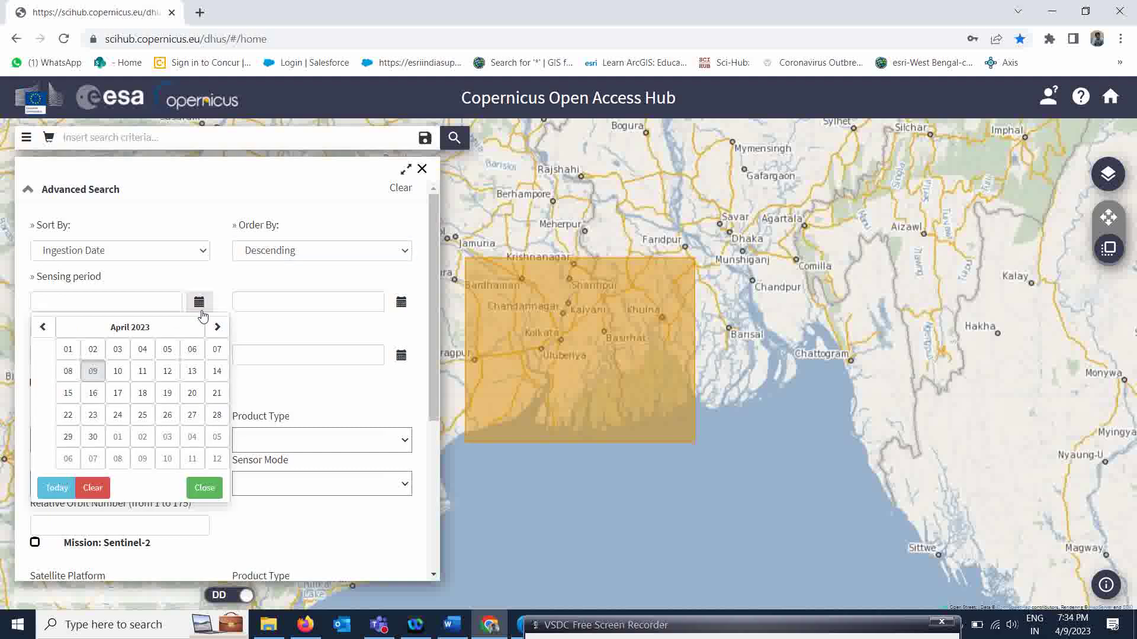
click(119, 332)
click(117, 331)
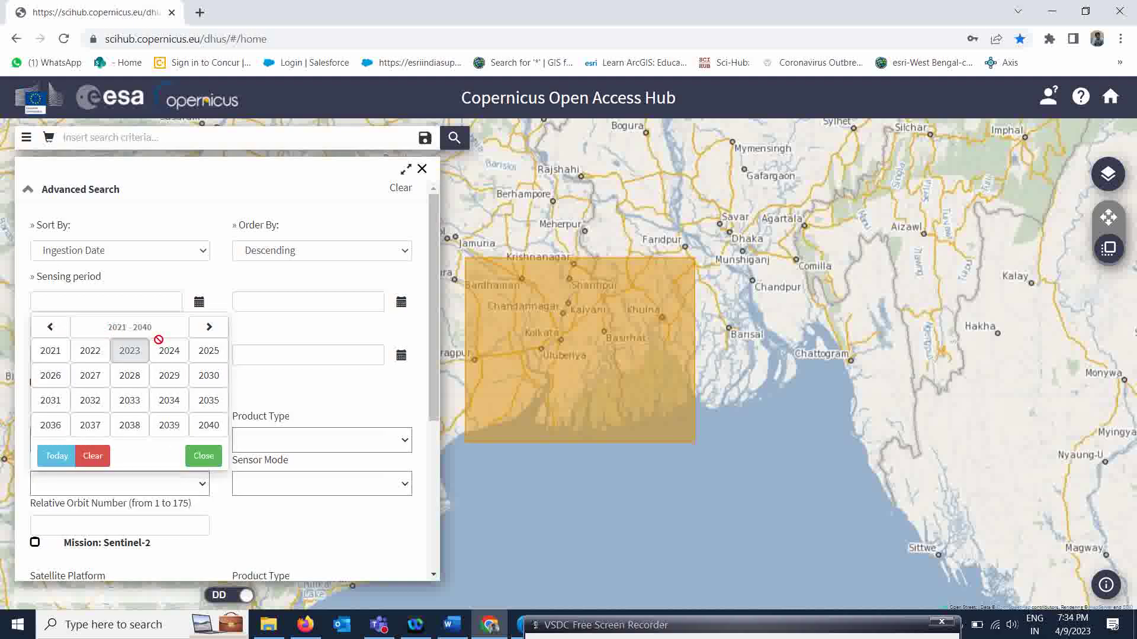
click(47, 362)
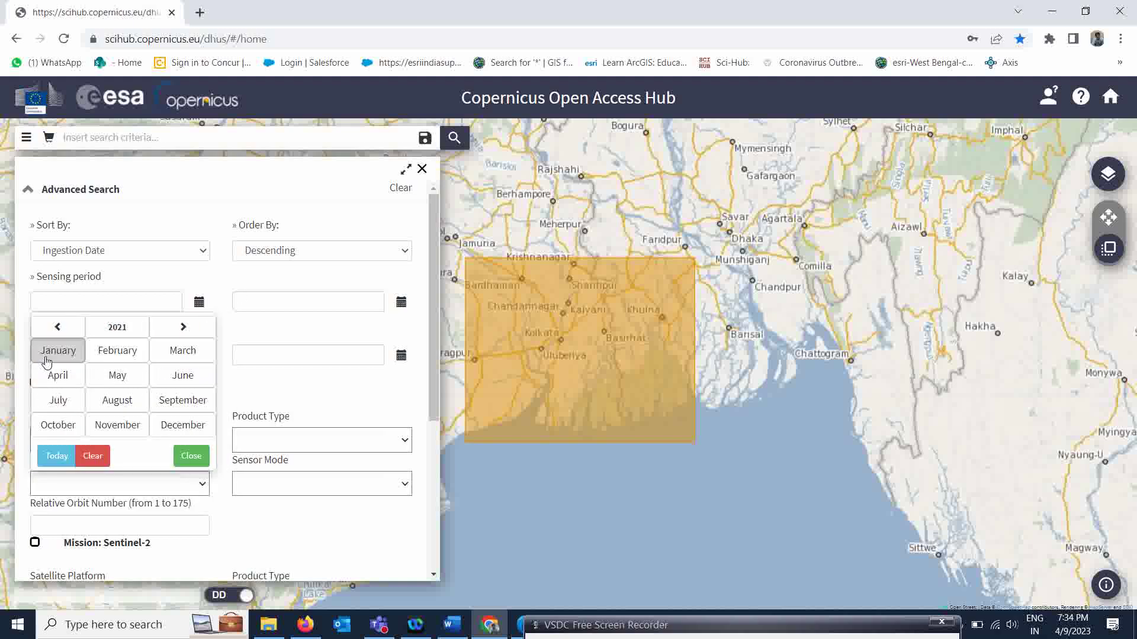
click(125, 377)
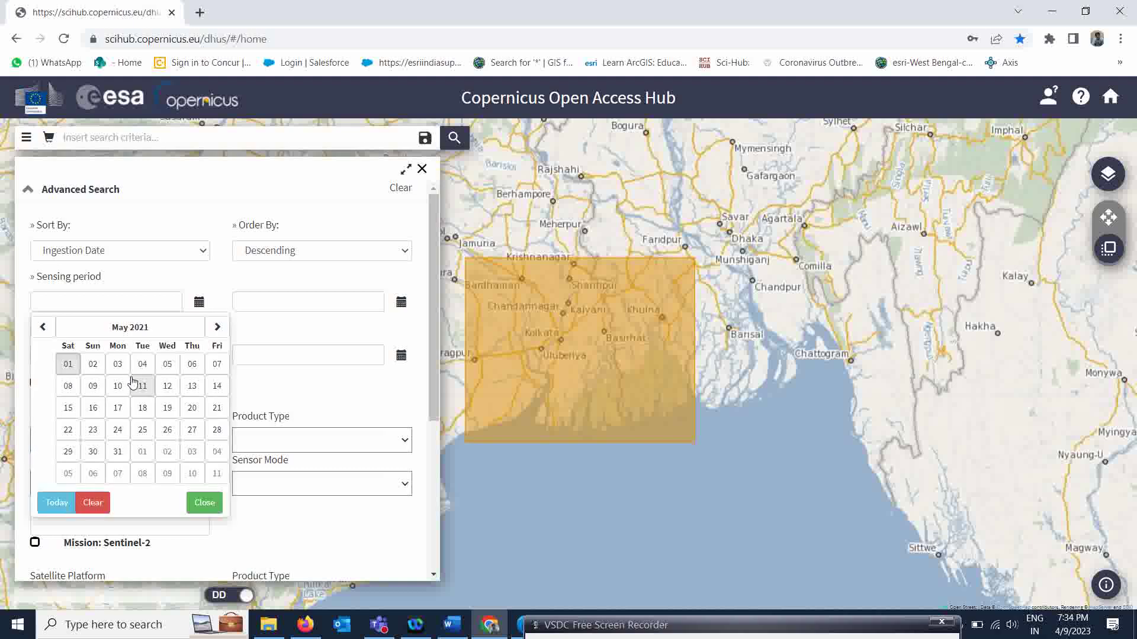
click(66, 365)
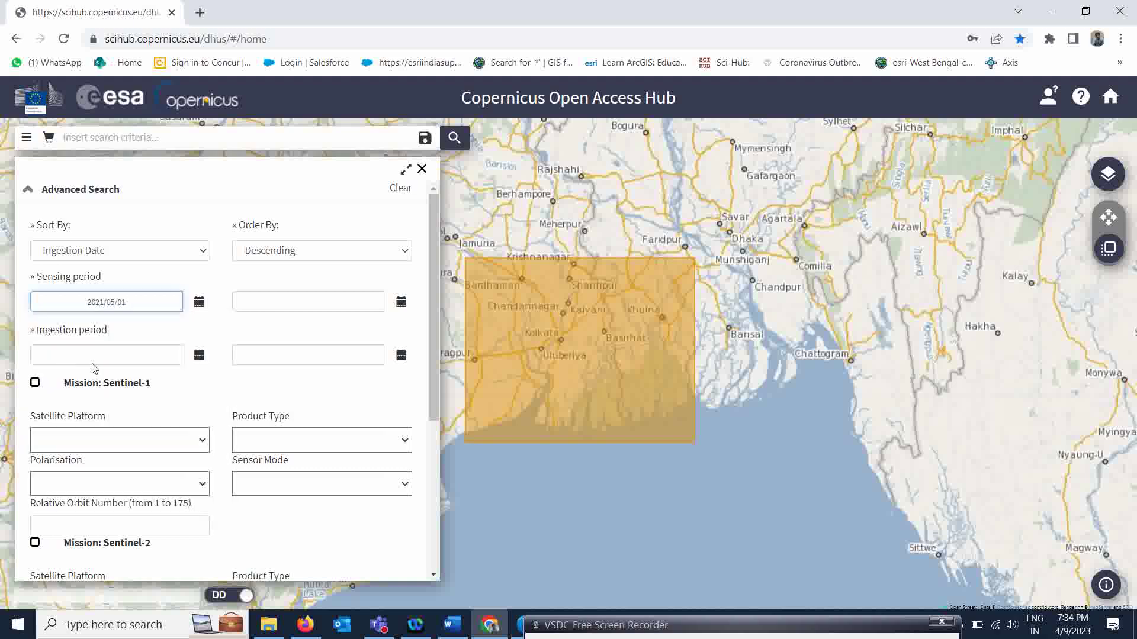
Step: Set the sensing end date to 2021/05/31
click(400, 302)
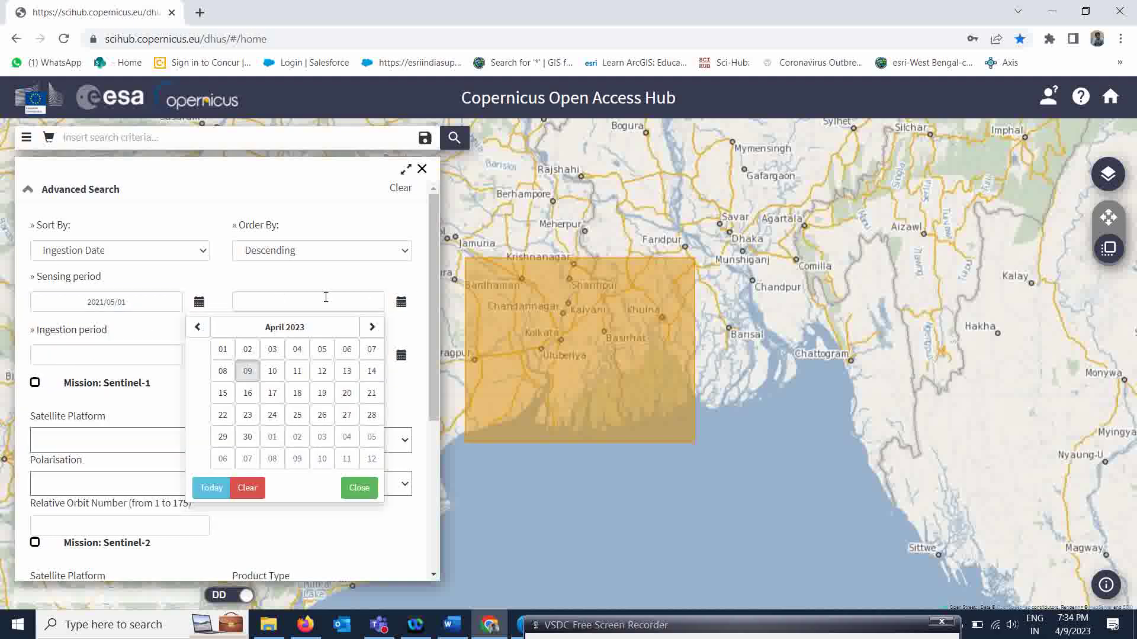
click(267, 332)
click(318, 327)
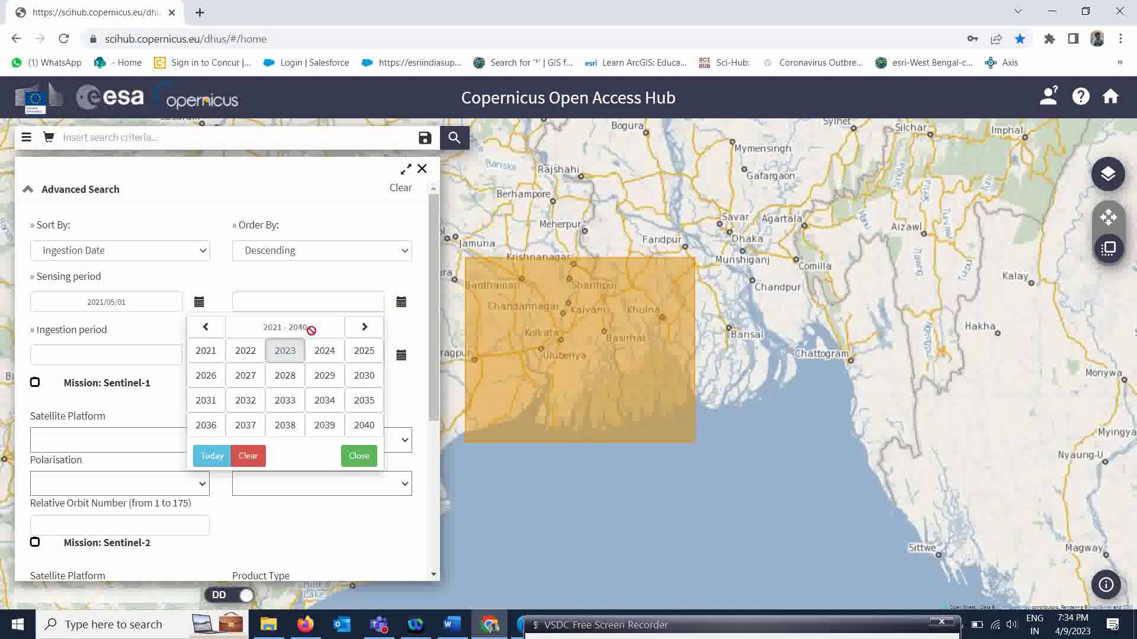
click(214, 357)
click(319, 374)
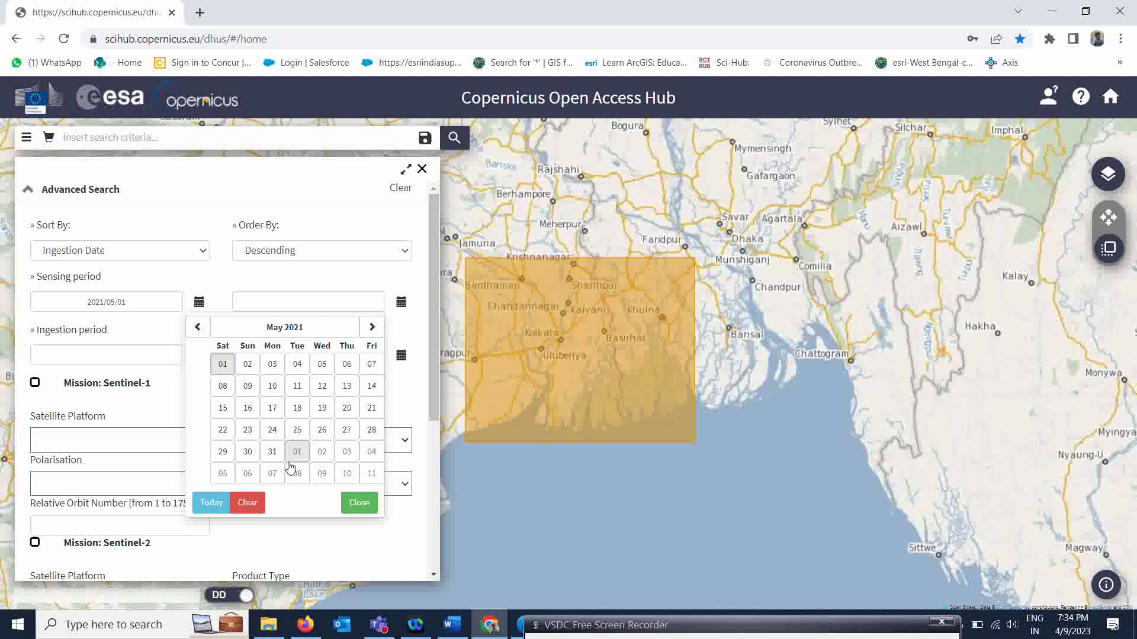
click(272, 453)
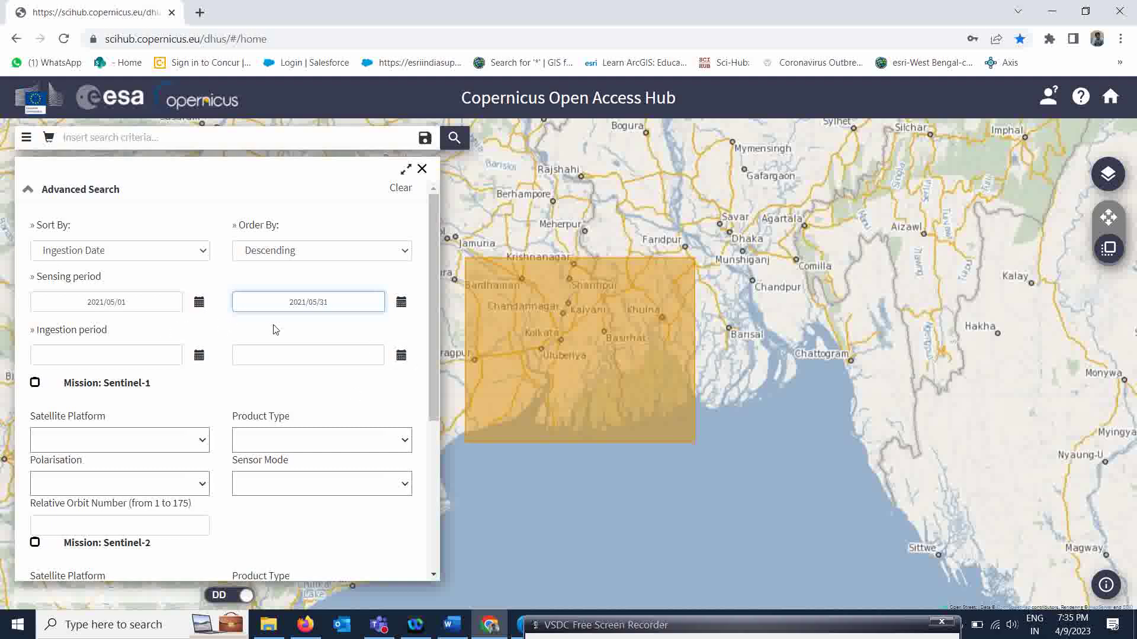
Step: Under Sentinel-1, leave the satellite platform unrestricted and set the product type to SLC
drag(435, 355, 435, 410)
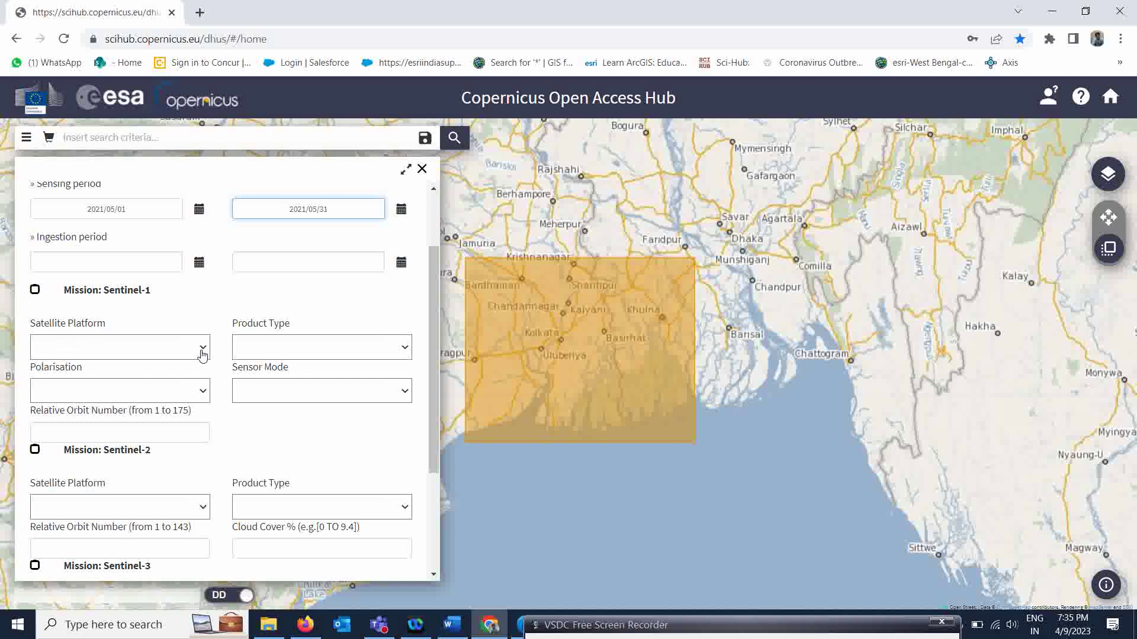
click(202, 354)
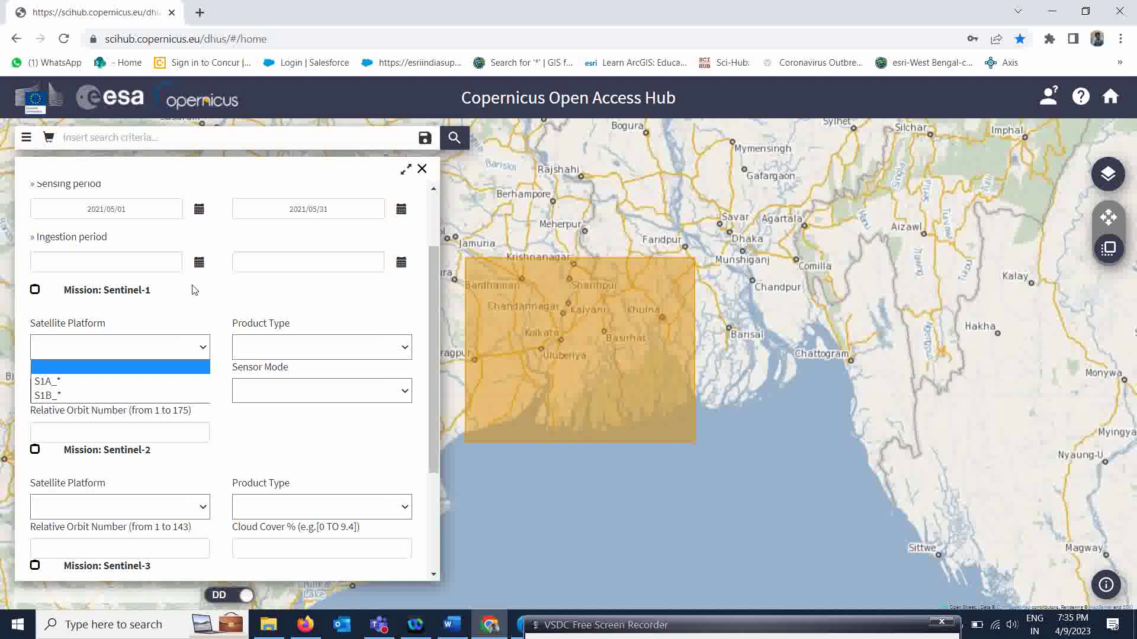
click(183, 320)
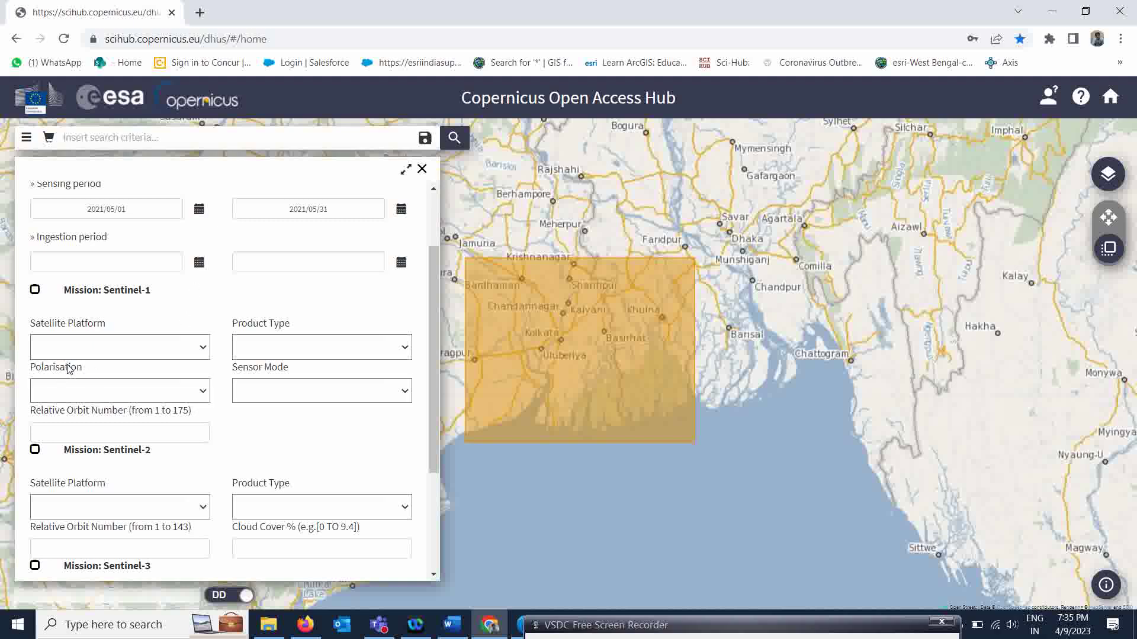
click(403, 351)
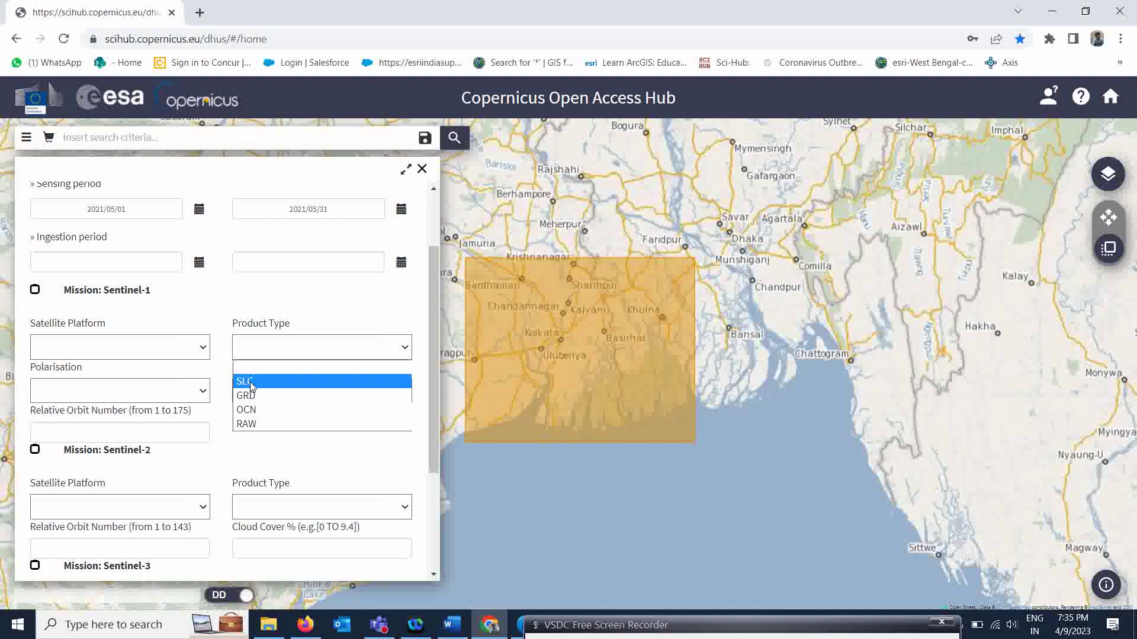
click(250, 386)
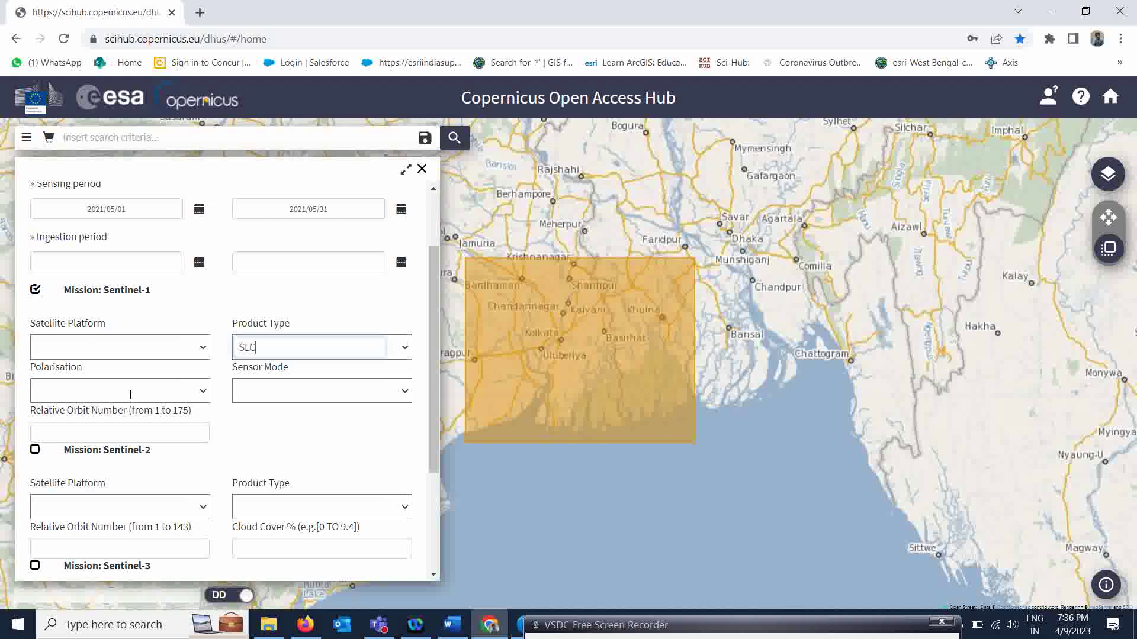
Step: Leave polarisation unrestricted and set the Sentinel-1 sensor mode to IW
click(203, 392)
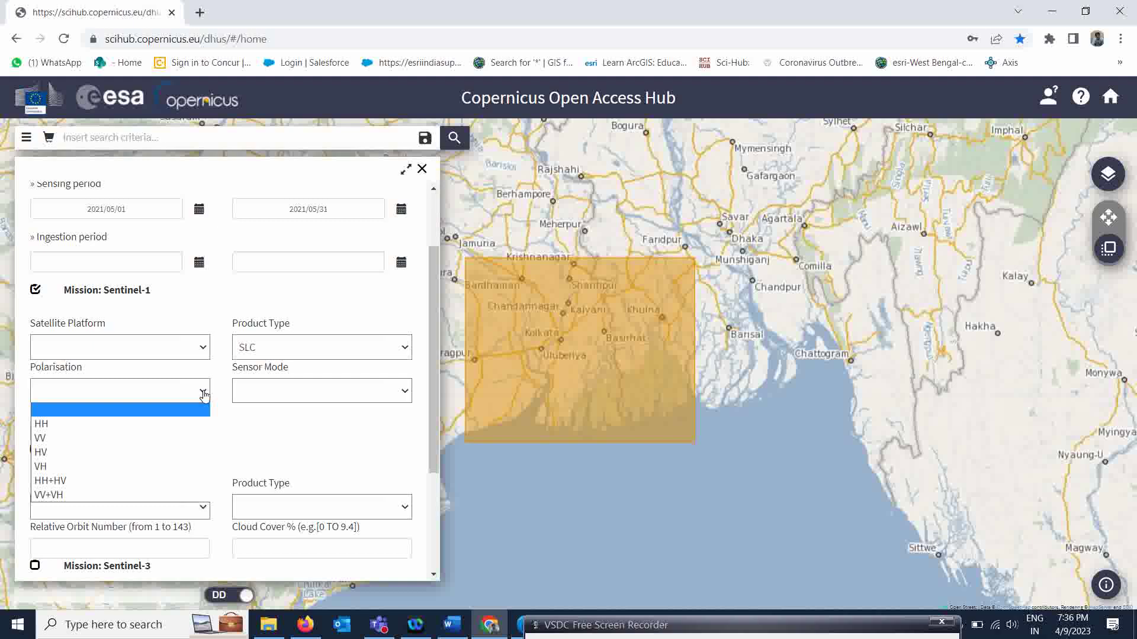
click(24, 354)
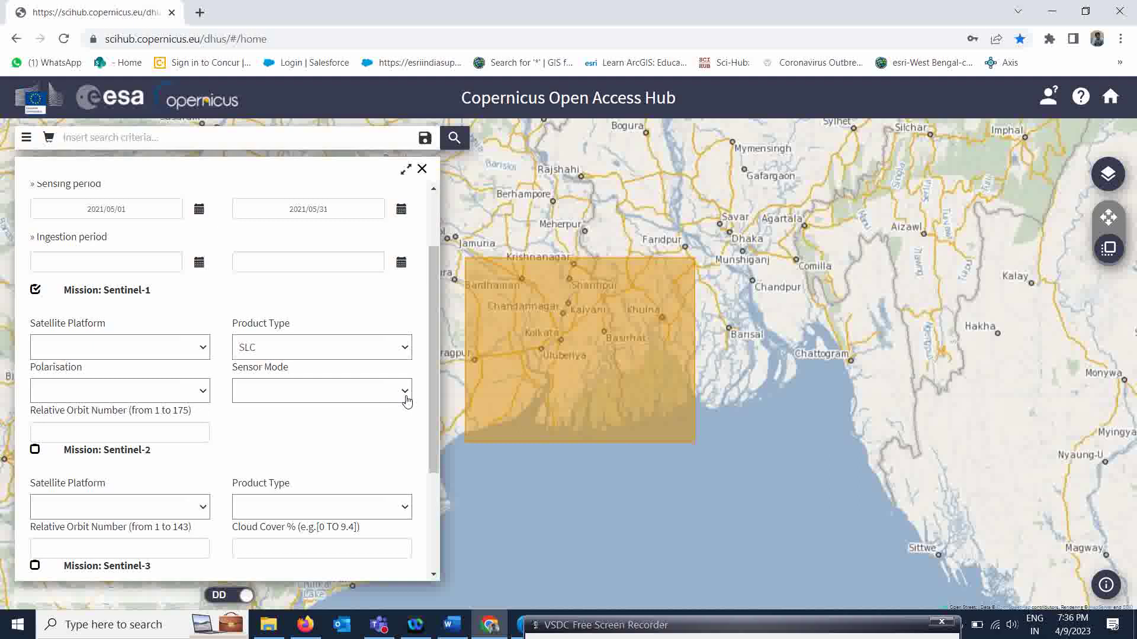
click(407, 401)
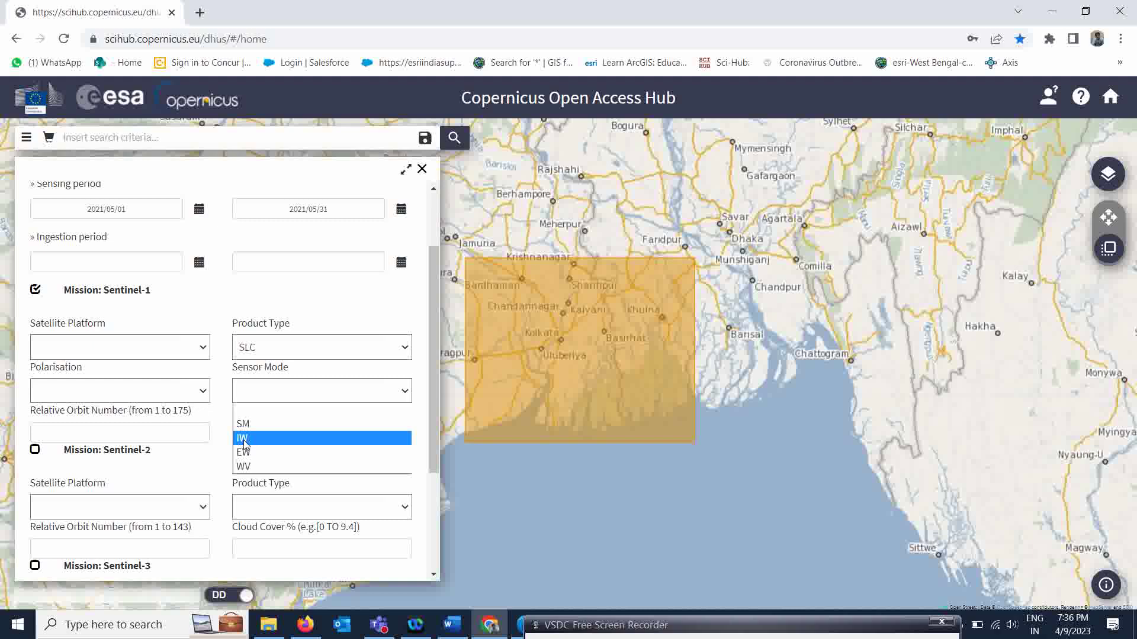
click(244, 443)
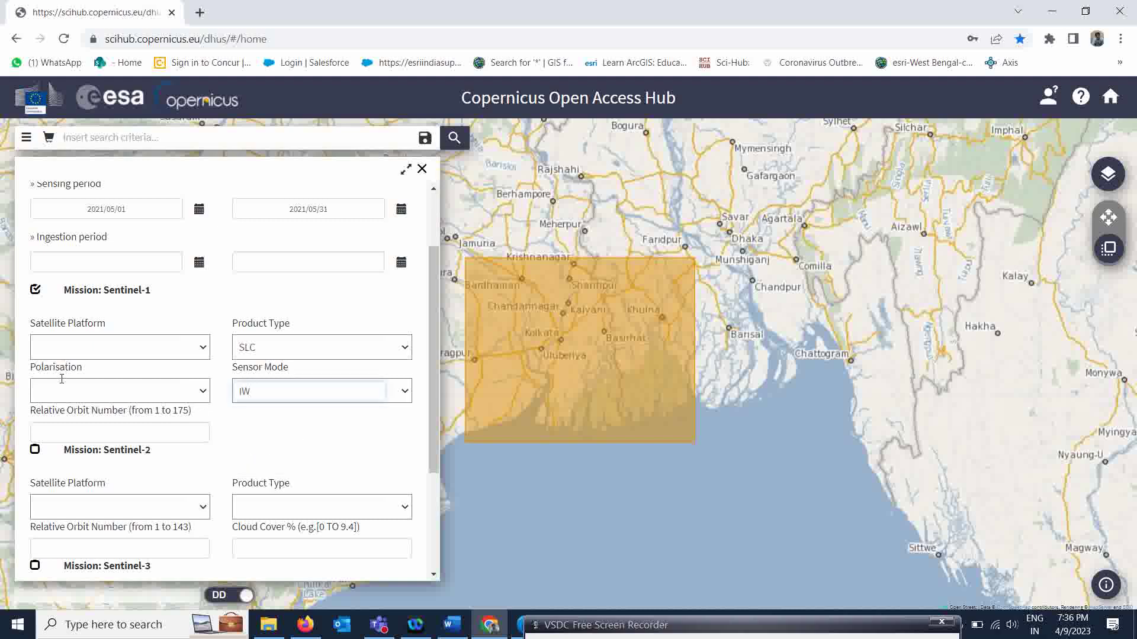
drag(435, 368, 427, 344)
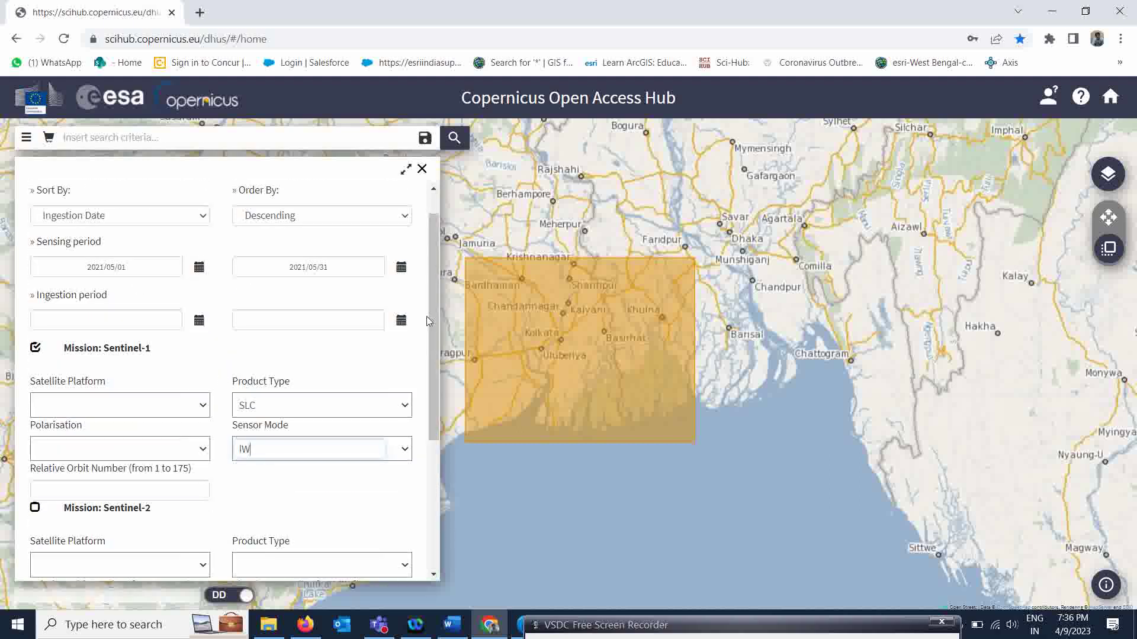
scroll(436, 349, up, 1)
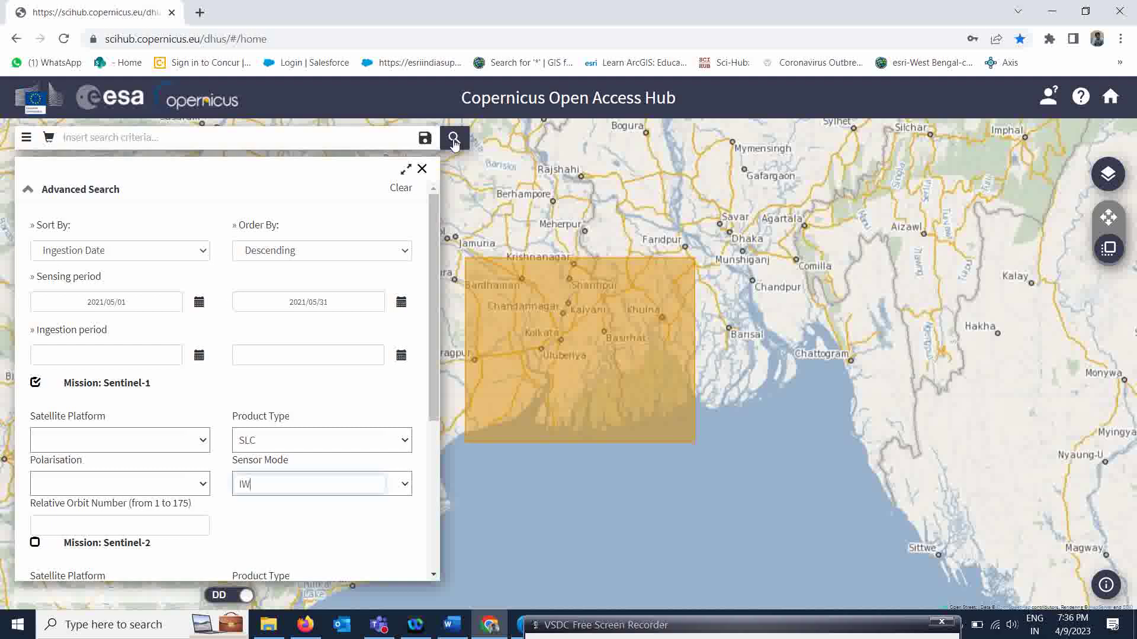
Step: Log in with the prefilled credentials and rerun the search to list 32 Sentinel-1 IW SLC products
click(454, 140)
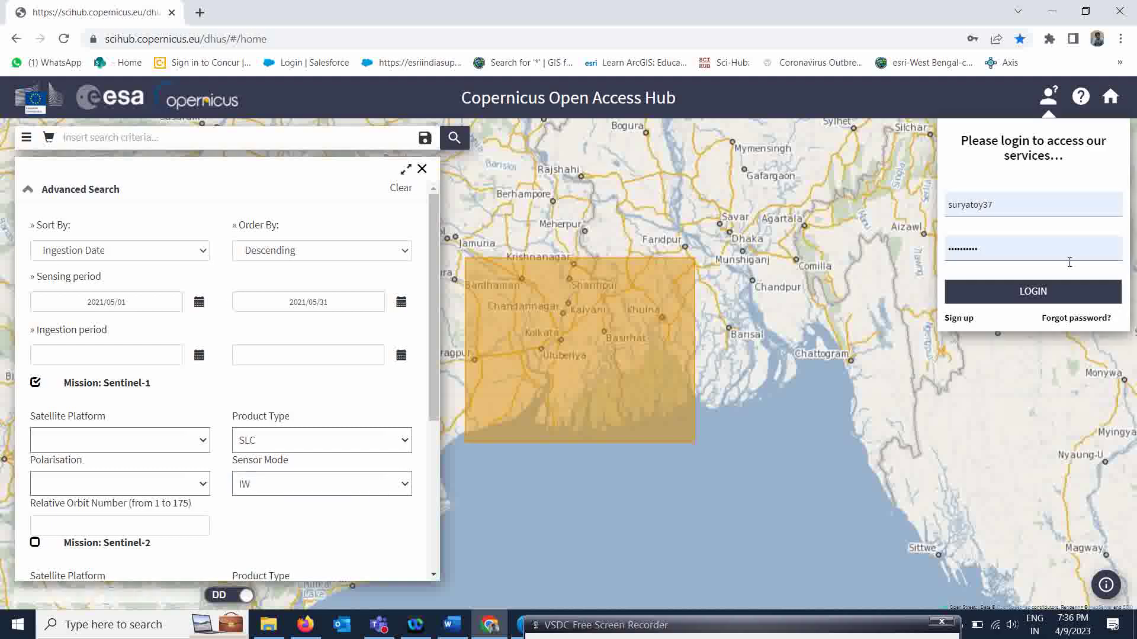
click(1034, 299)
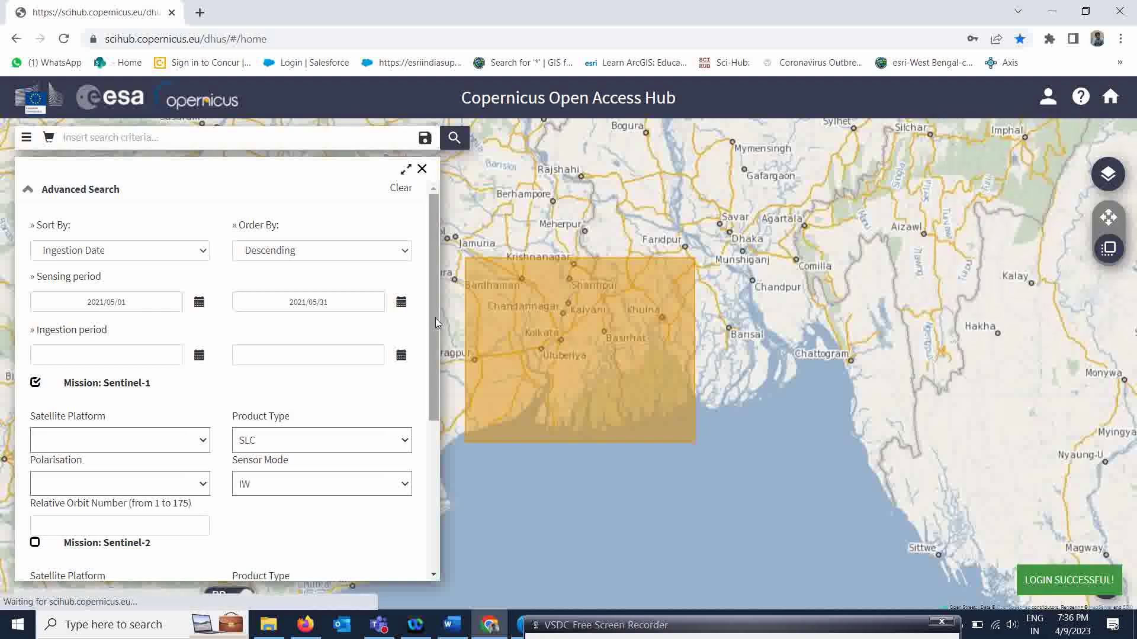
click(453, 138)
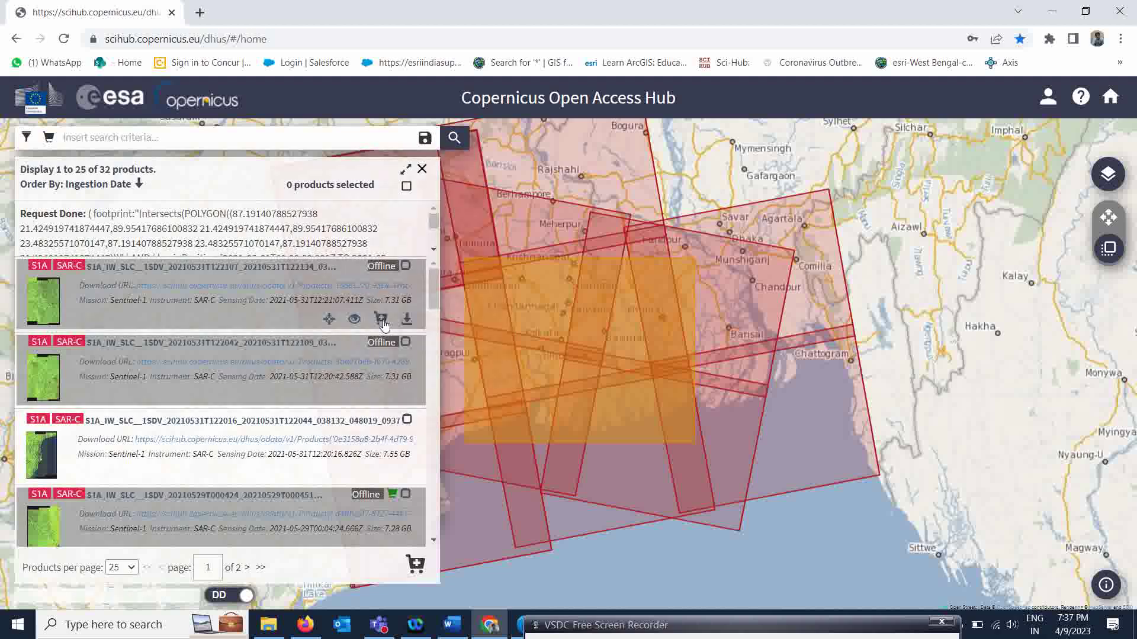
Step: Review details of the first result and the 20210531T122042, 20210531T122016 and 20210529T000449 products
click(355, 320)
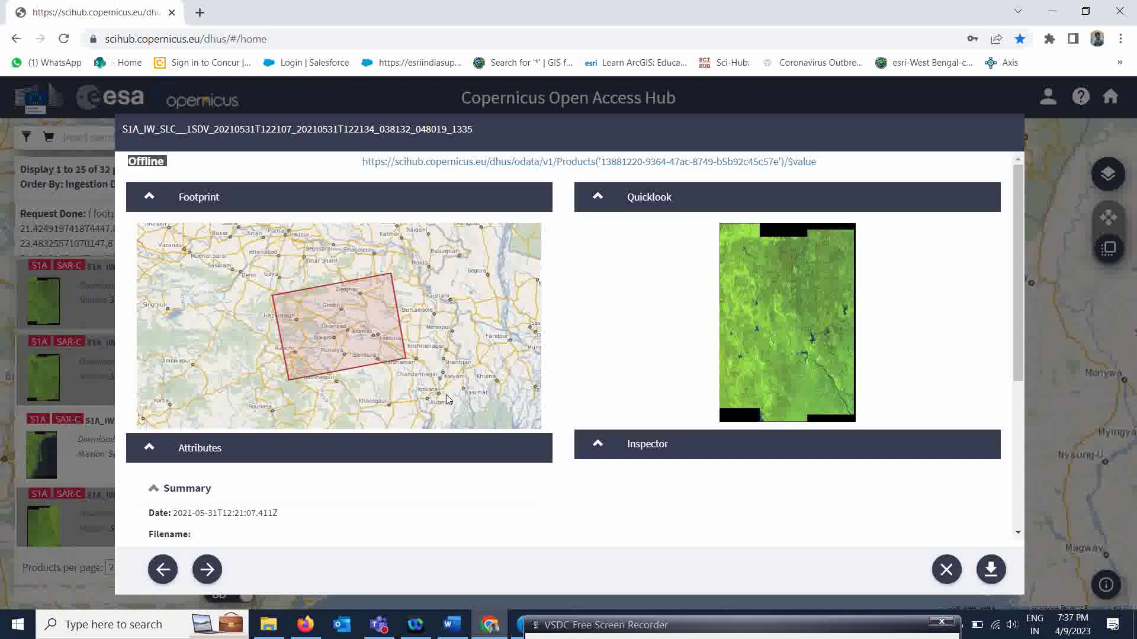
click(946, 569)
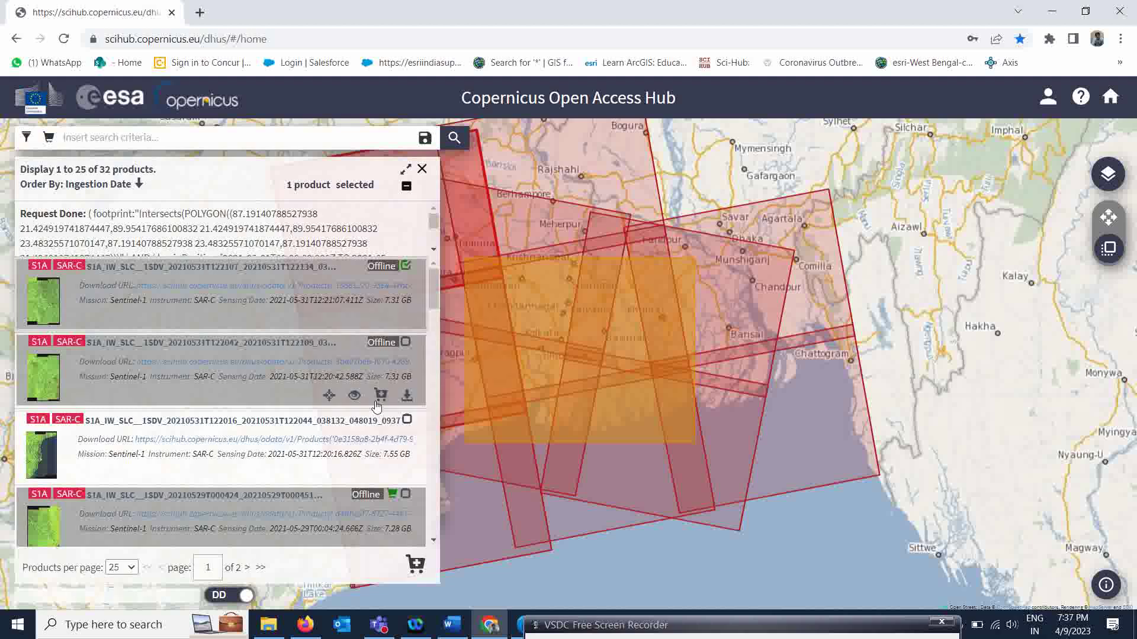
click(354, 396)
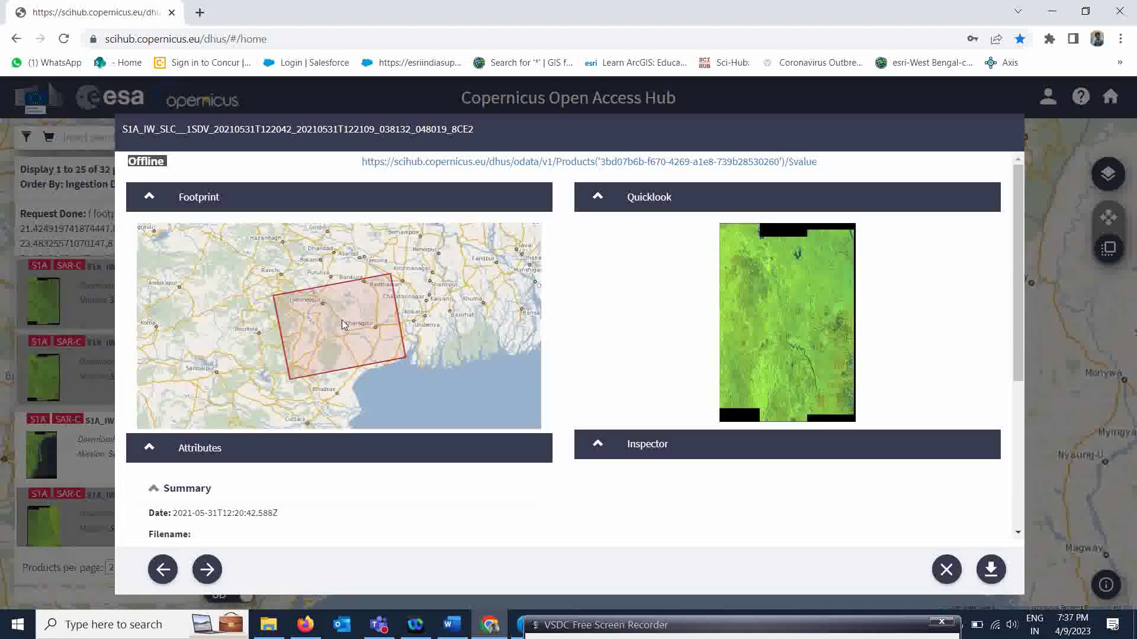
click(946, 570)
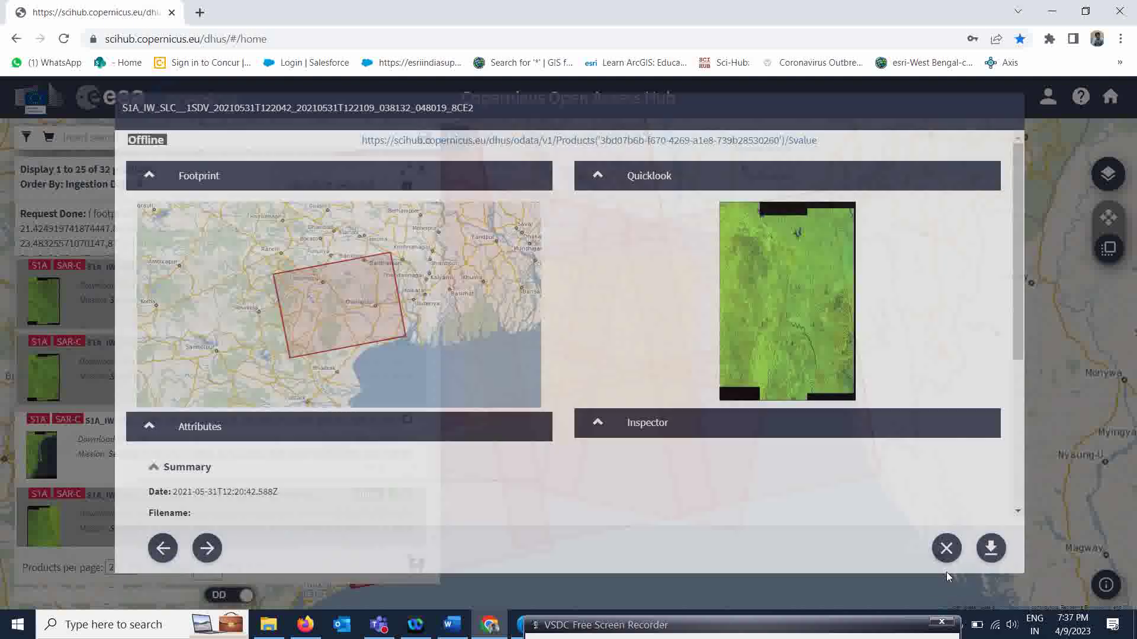
scroll(253, 424, down, 2)
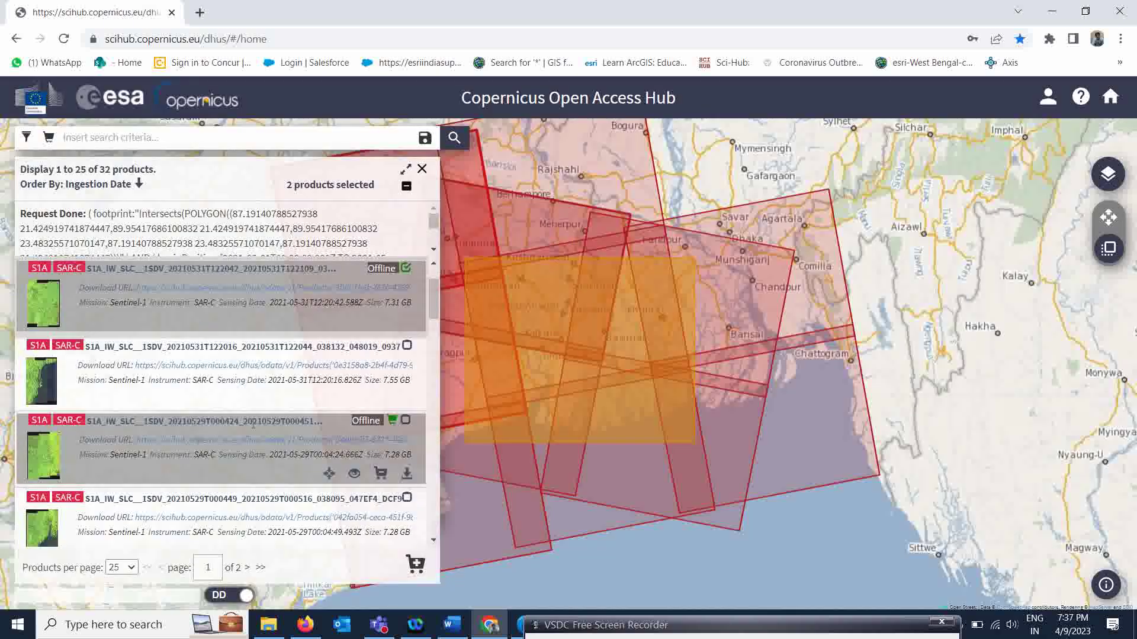
click(354, 398)
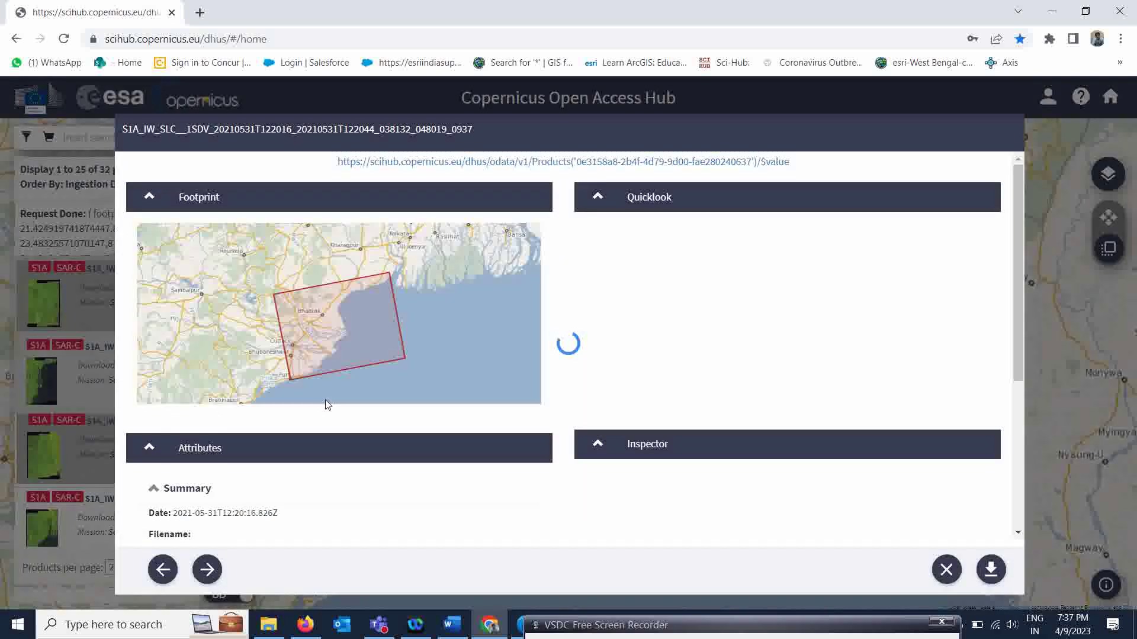
click(947, 570)
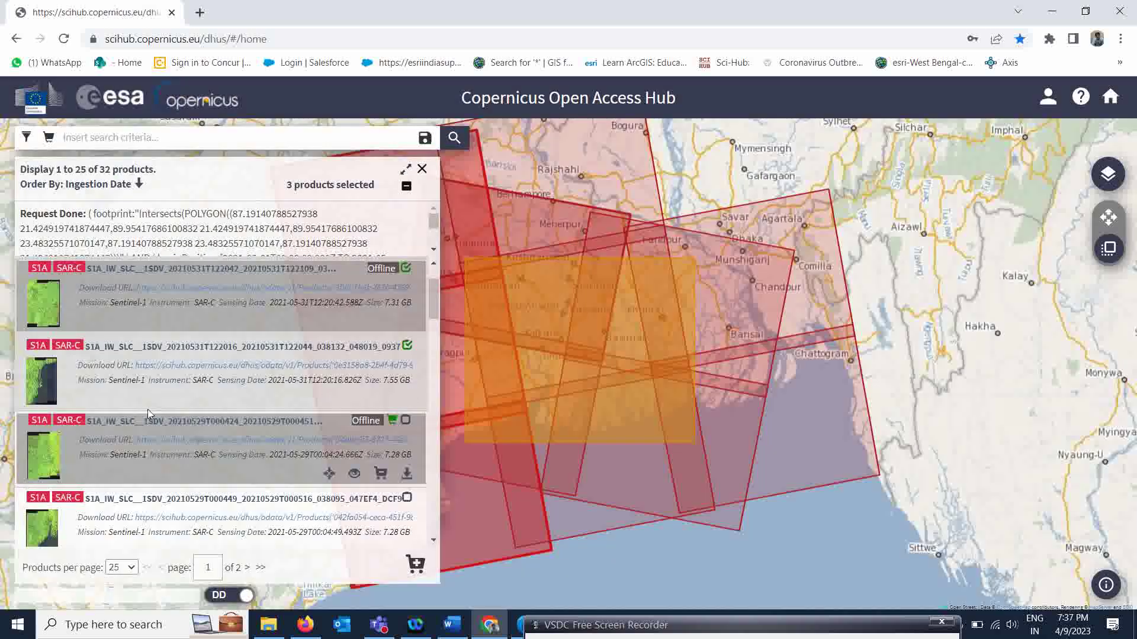
scroll(148, 413, down, 1)
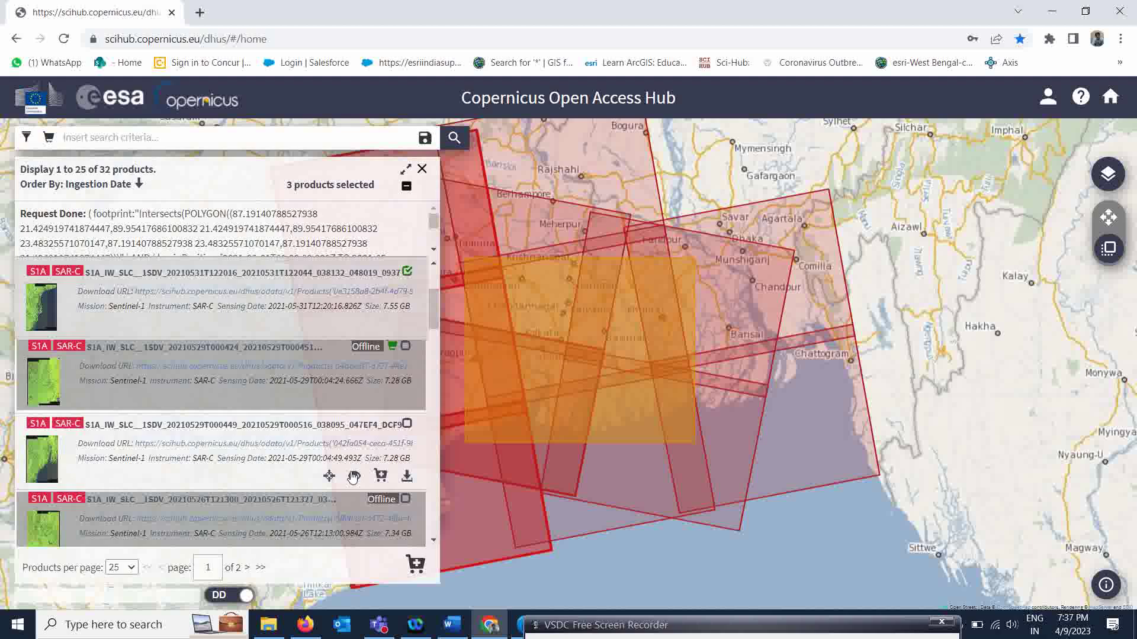
click(354, 477)
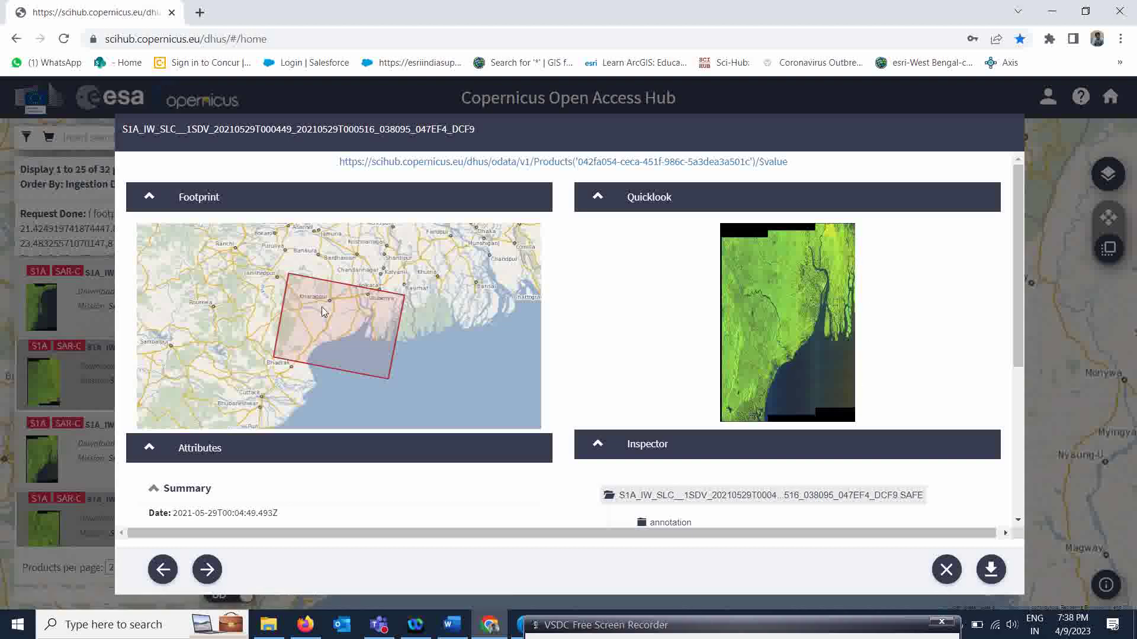
click(946, 569)
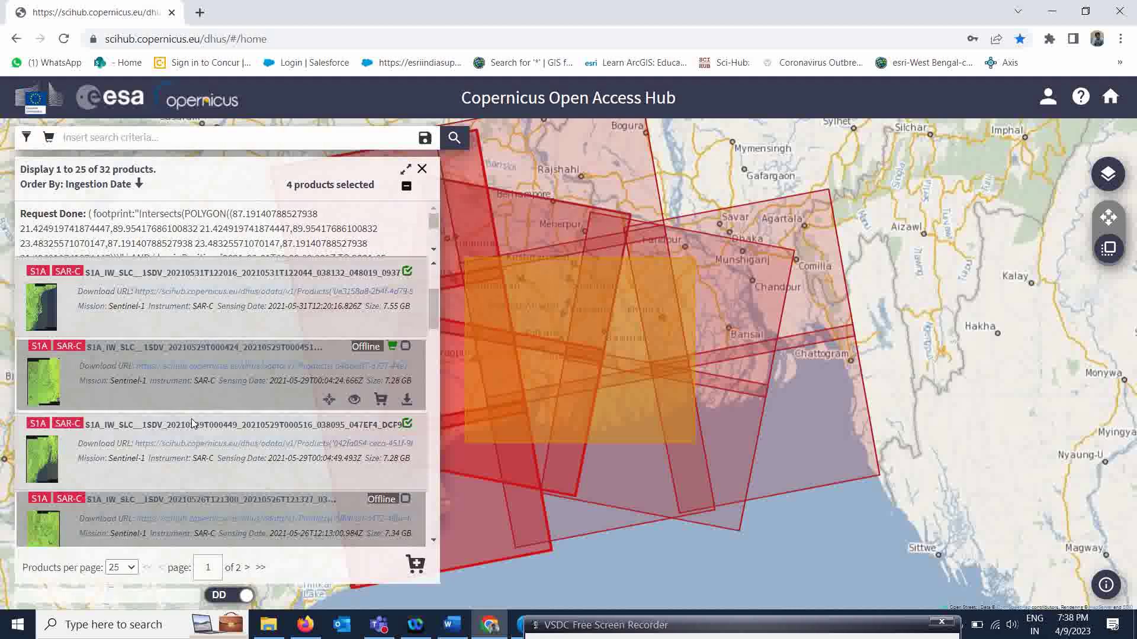
scroll(152, 427, down, 1)
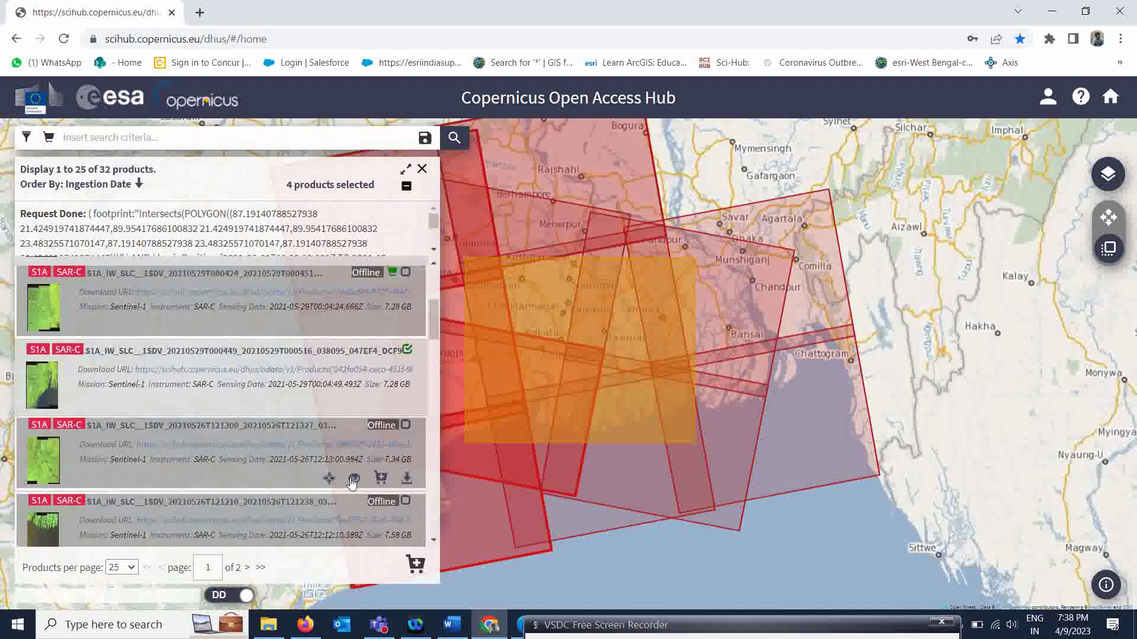
Step: Check the 20210526T121300 product's details, then open the 20210526T121236 product's details
click(354, 478)
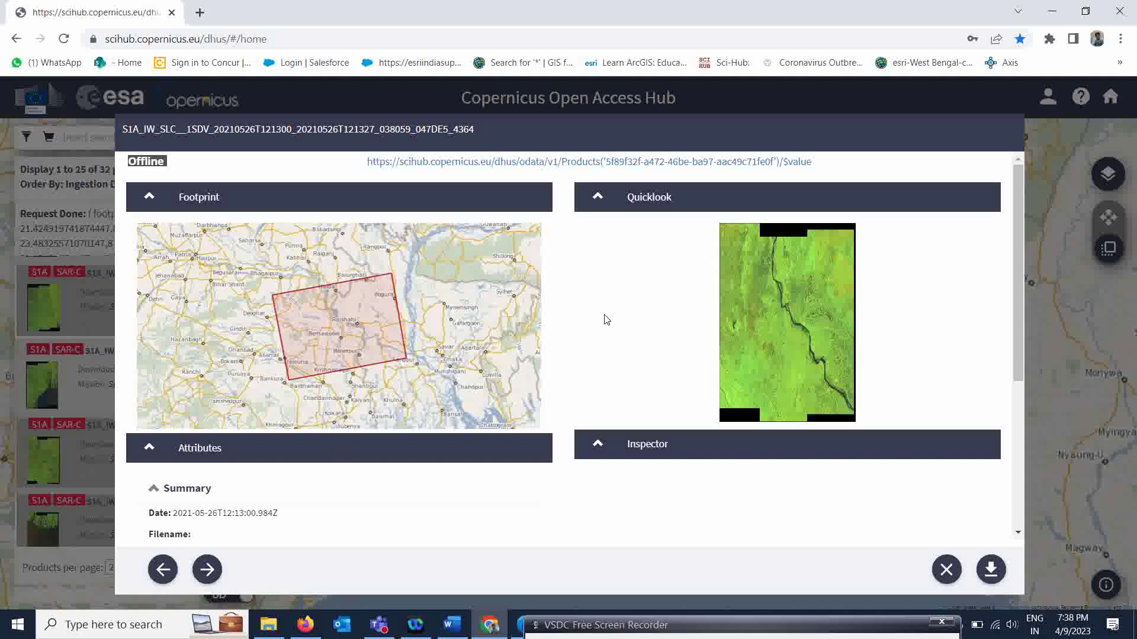
click(946, 569)
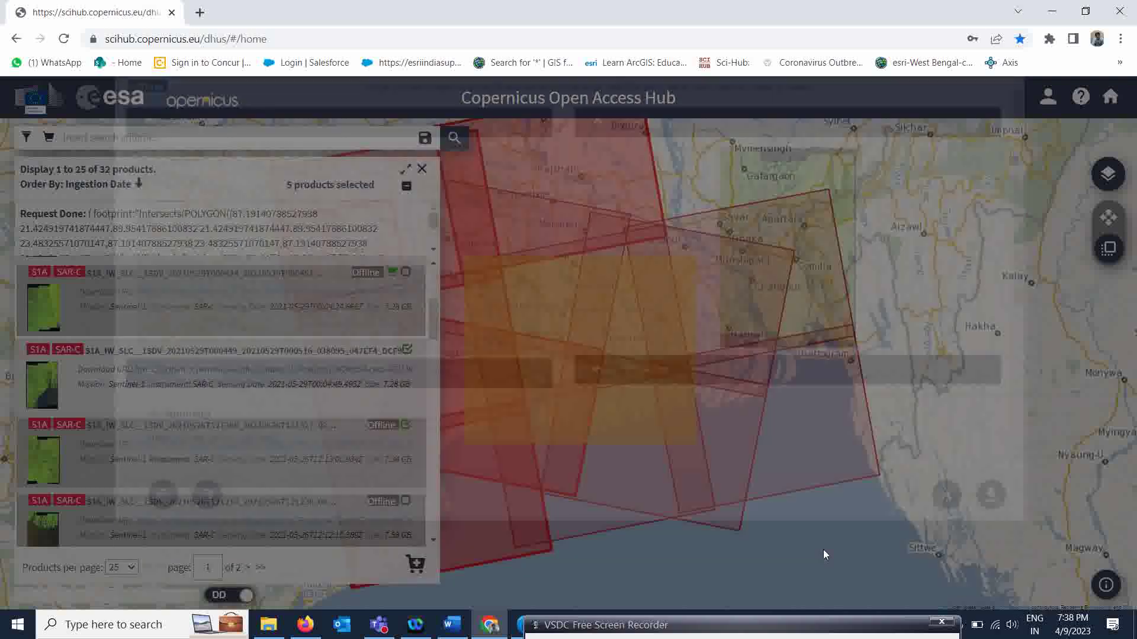
scroll(109, 400, down, 3)
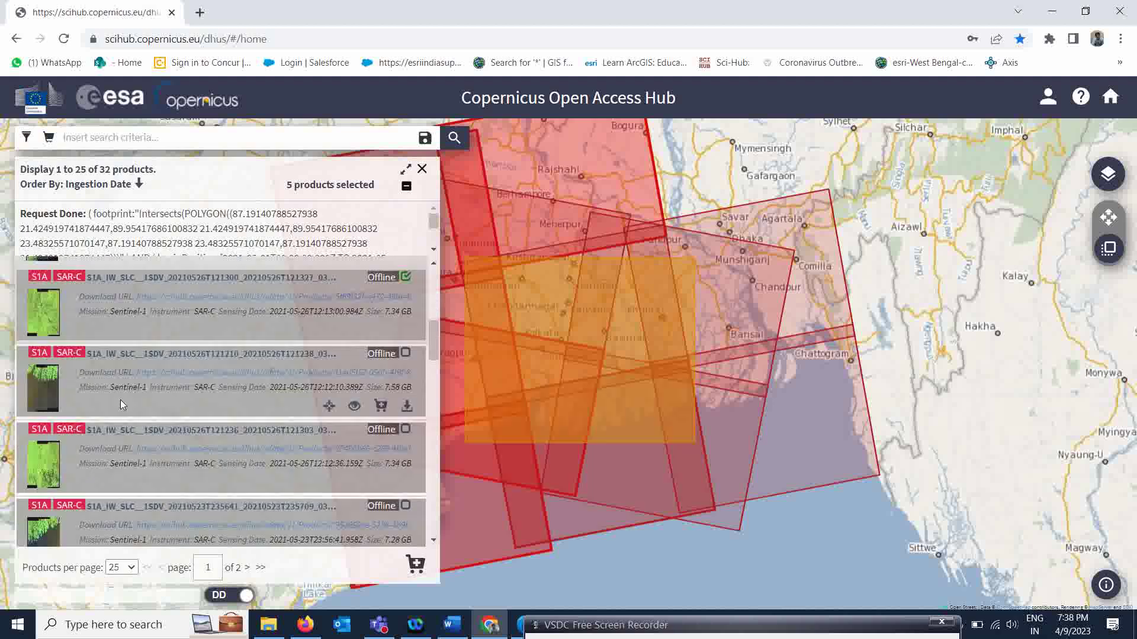
click(355, 484)
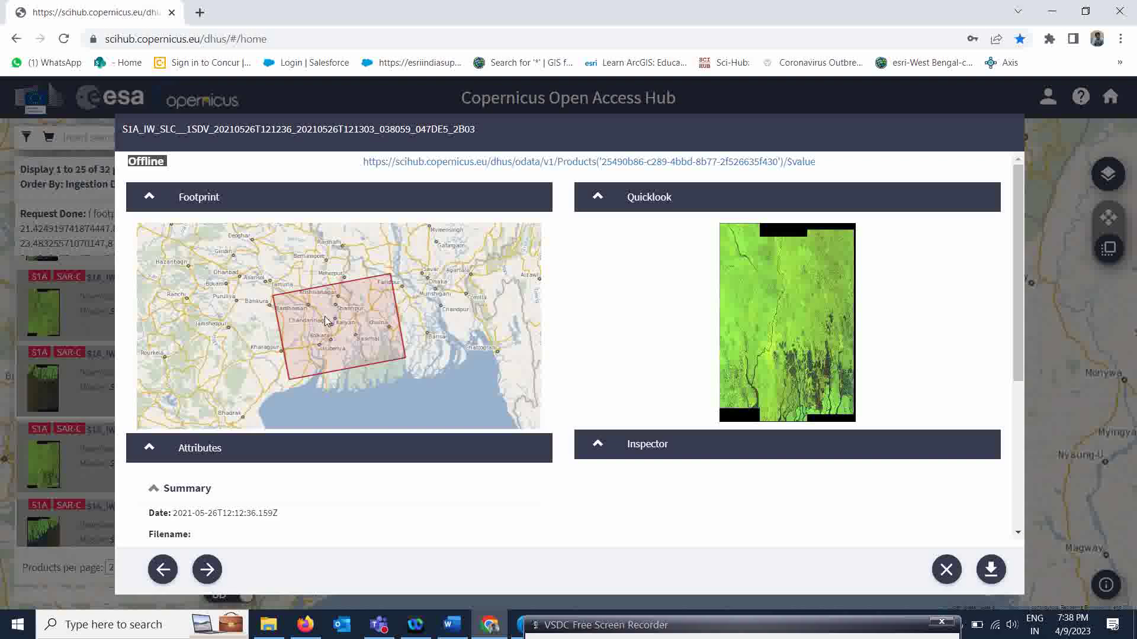
Step: Request offline retrieval of the 20210526T121236 product and acknowledge the retrieval notice
click(990, 571)
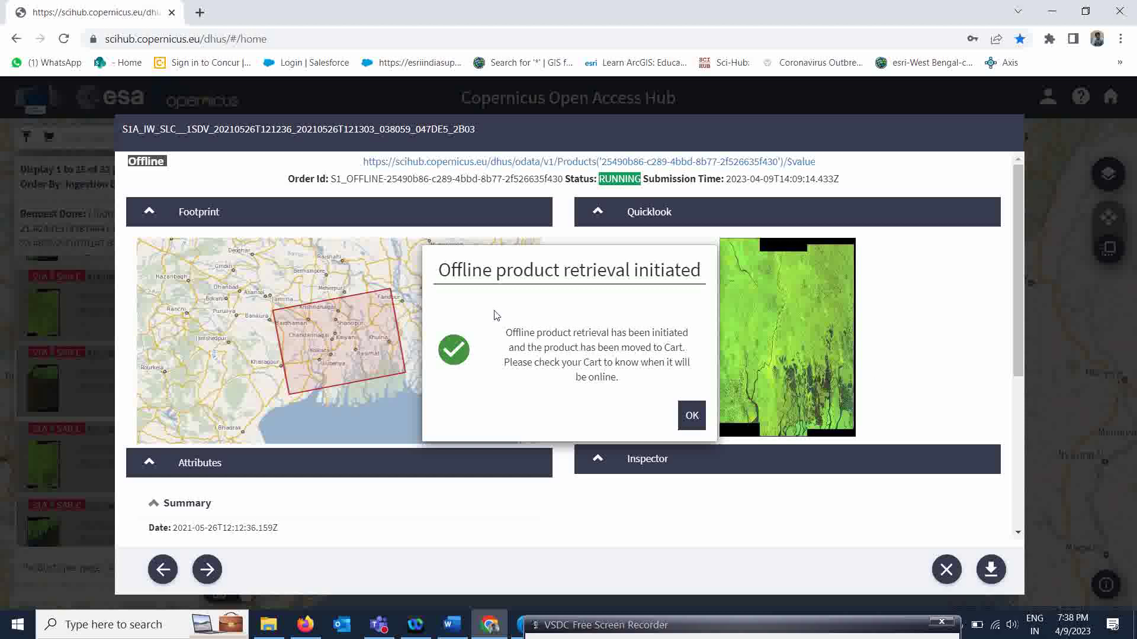
click(692, 422)
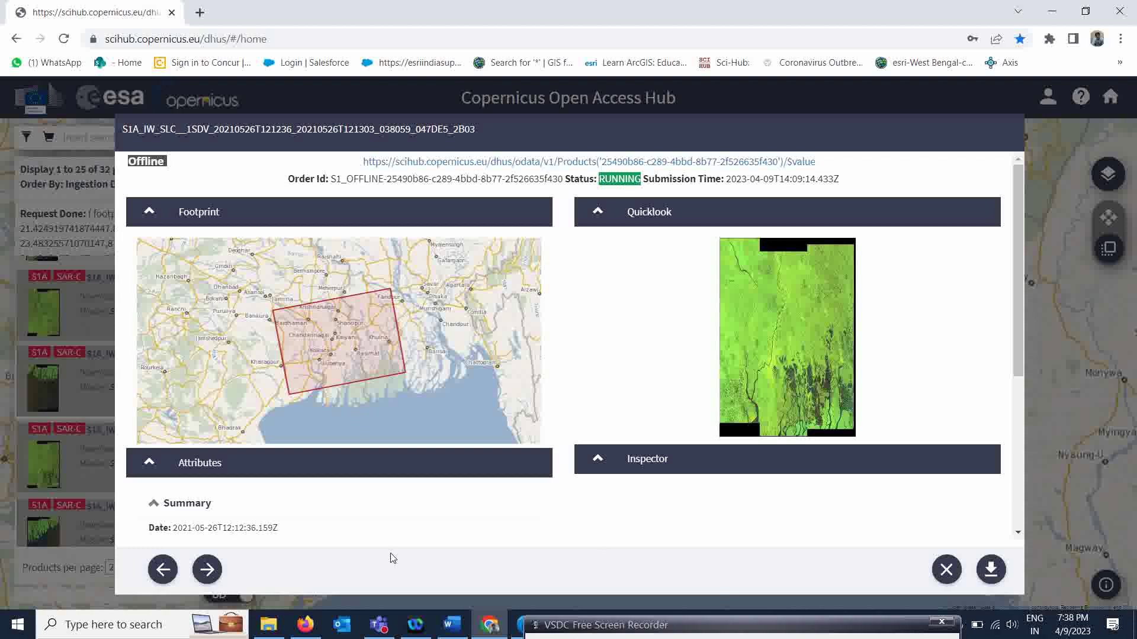
mouse_move(322, 636)
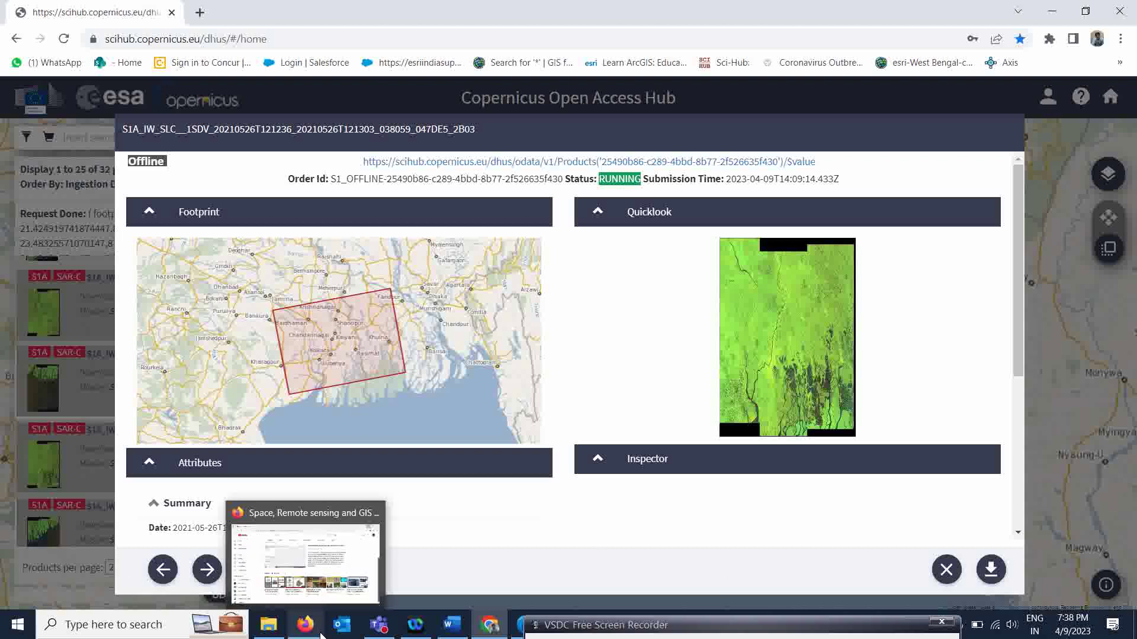